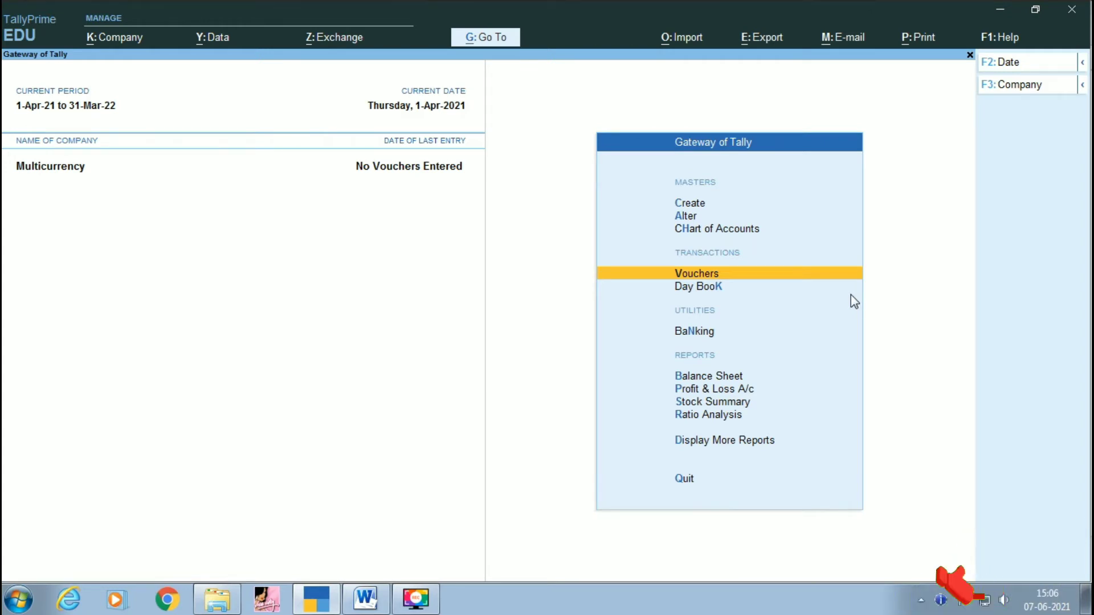
- Open a blank form for creating a new currency in the Multicurrency company
{"action": "key", "text": "Up"}
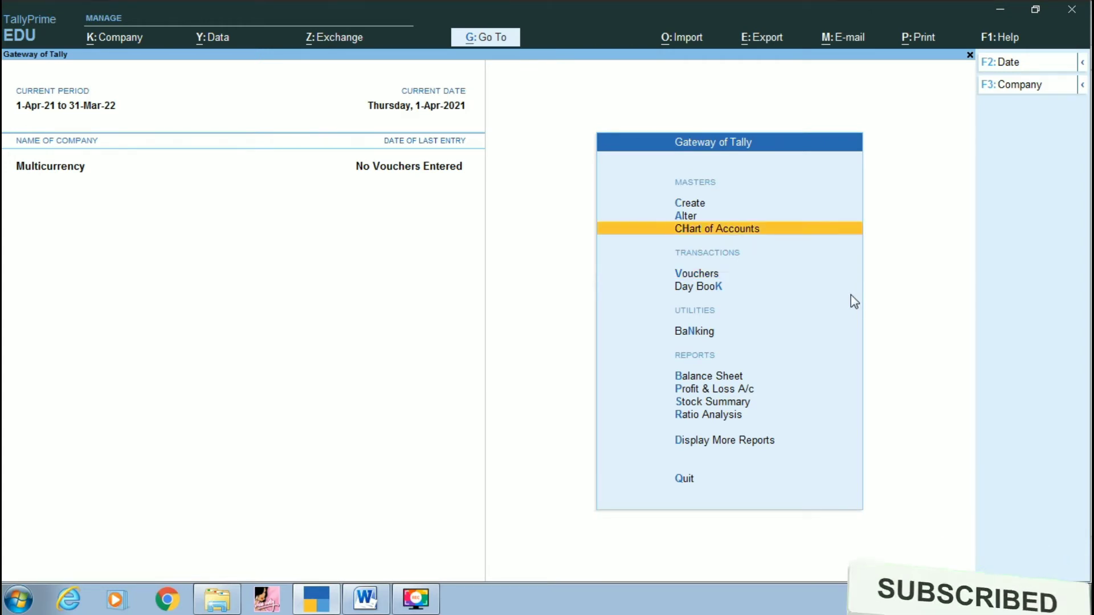
{"action": "key", "text": "Up"}
{"action": "key", "text": "Up"}
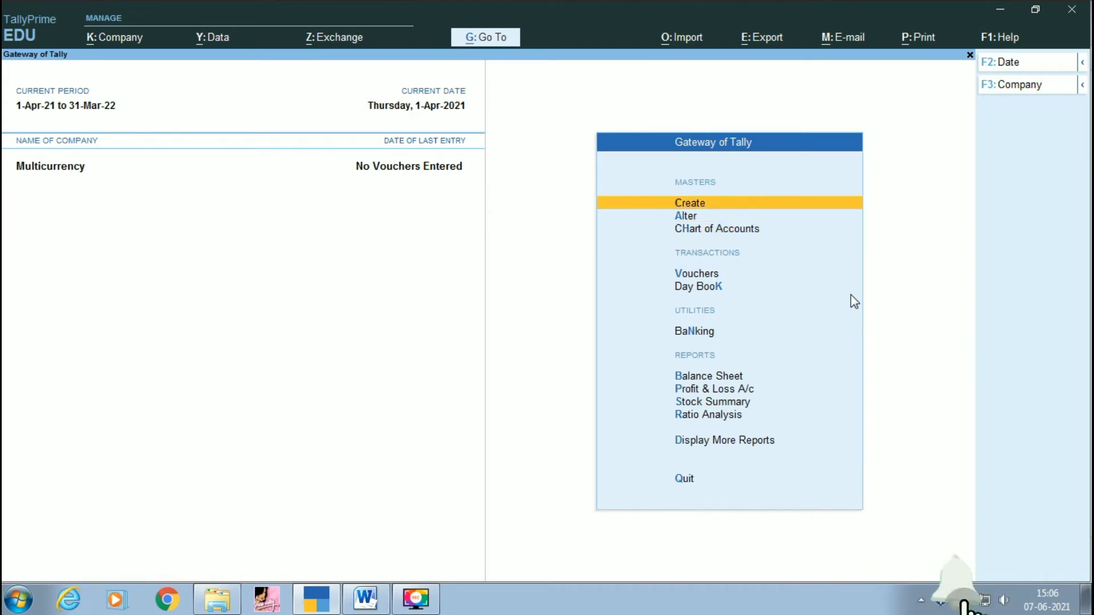
{"action": "key", "text": "Down"}
{"action": "key", "text": "Up"}
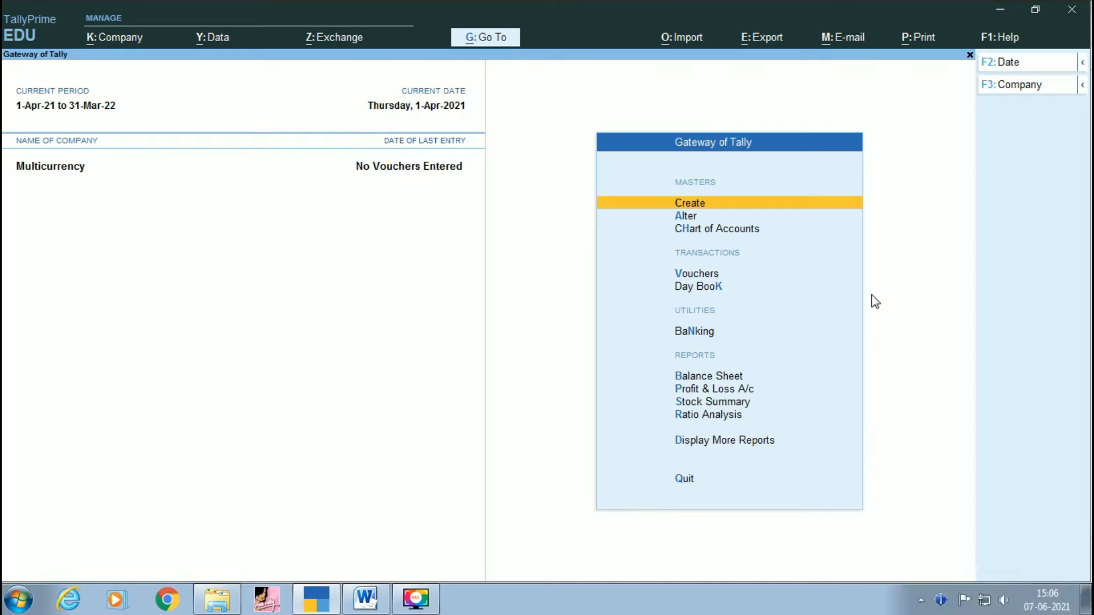
{"action": "key", "text": "Return"}
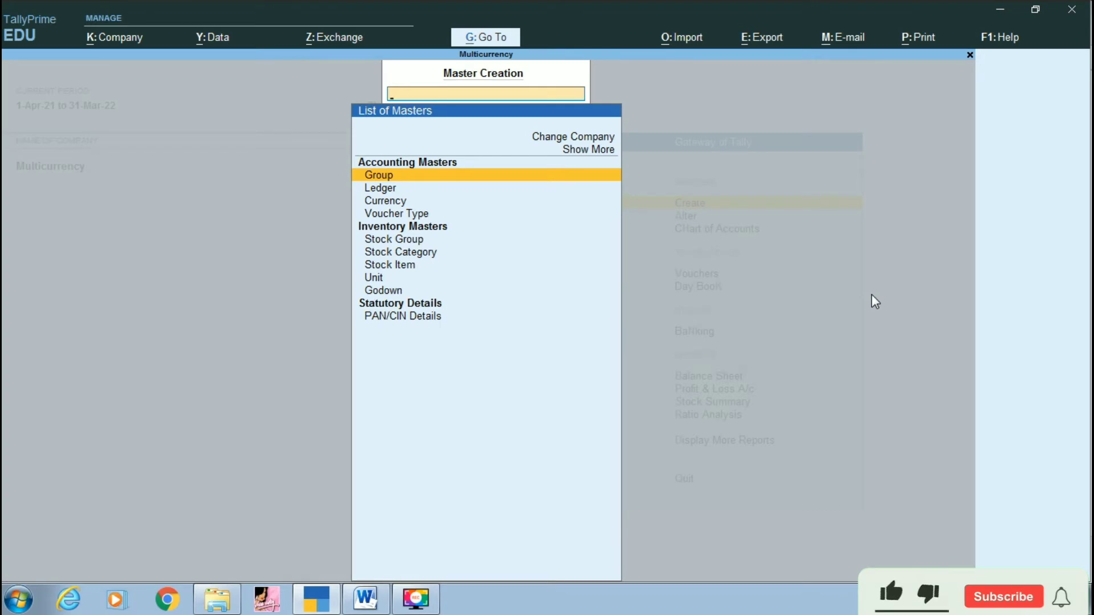
{"action": "key", "text": "Down"}
{"action": "key", "text": "Down"}
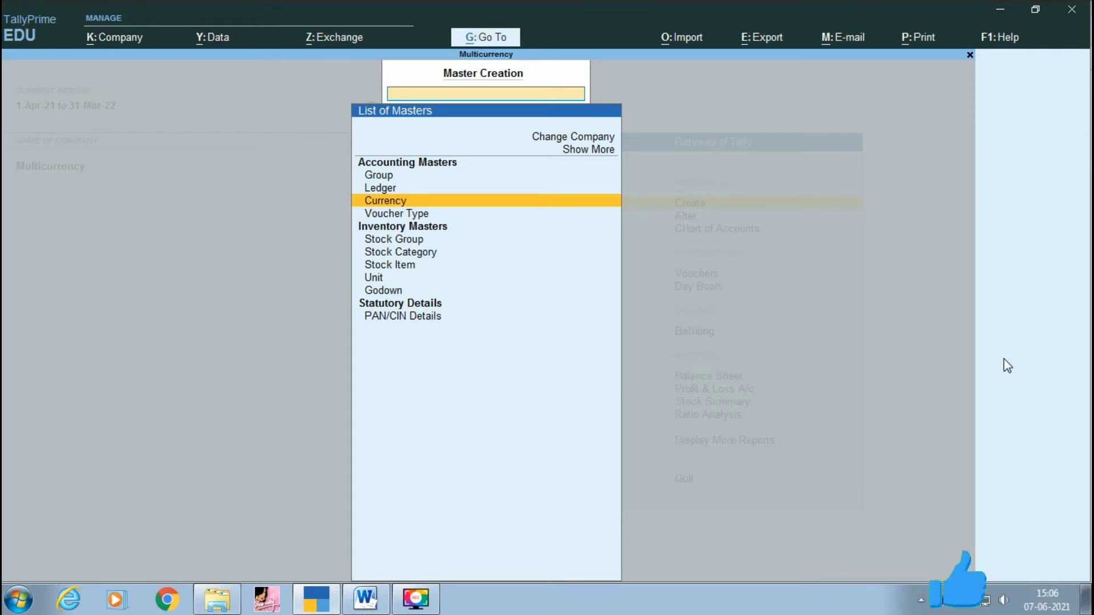
{"action": "key", "text": "Return"}
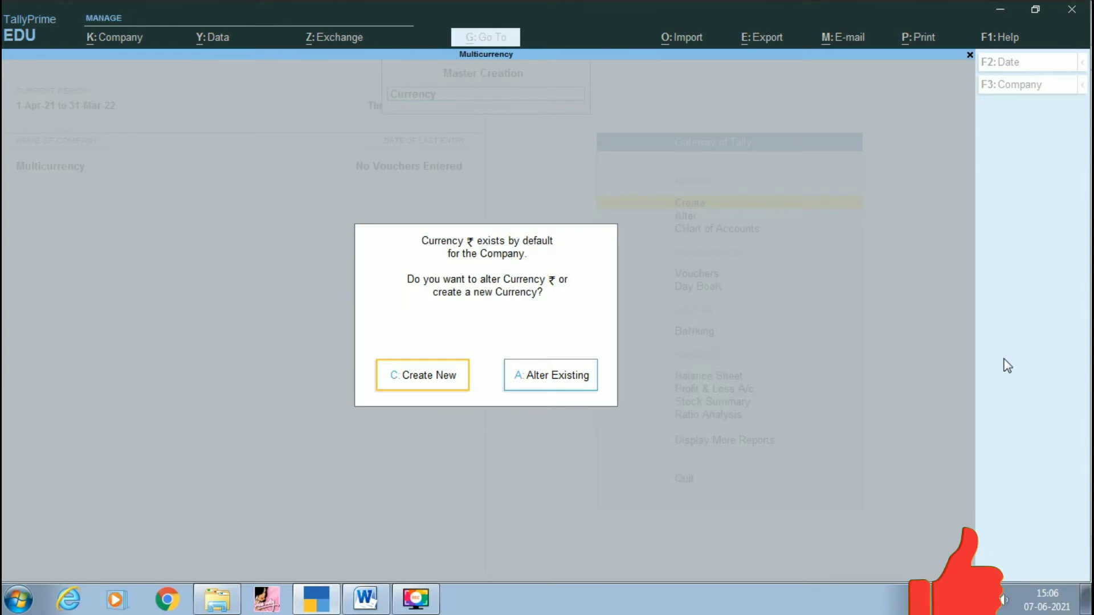
{"action": "key", "text": "Return"}
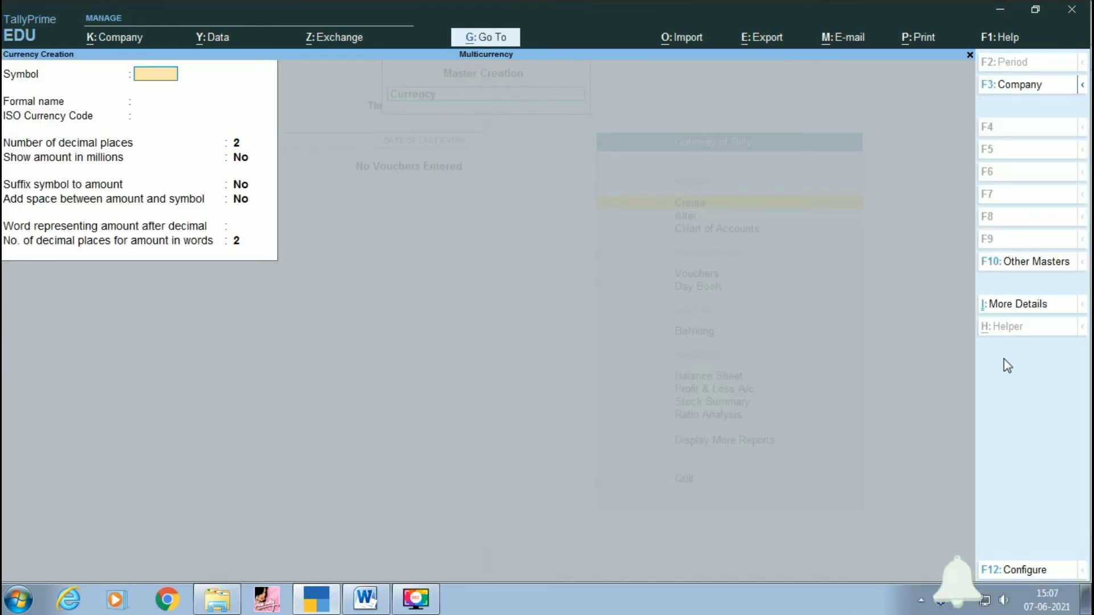
- Enter $ as the new currency's symbol and Dollar as its formal name
{"action": "type", "text": "$"}
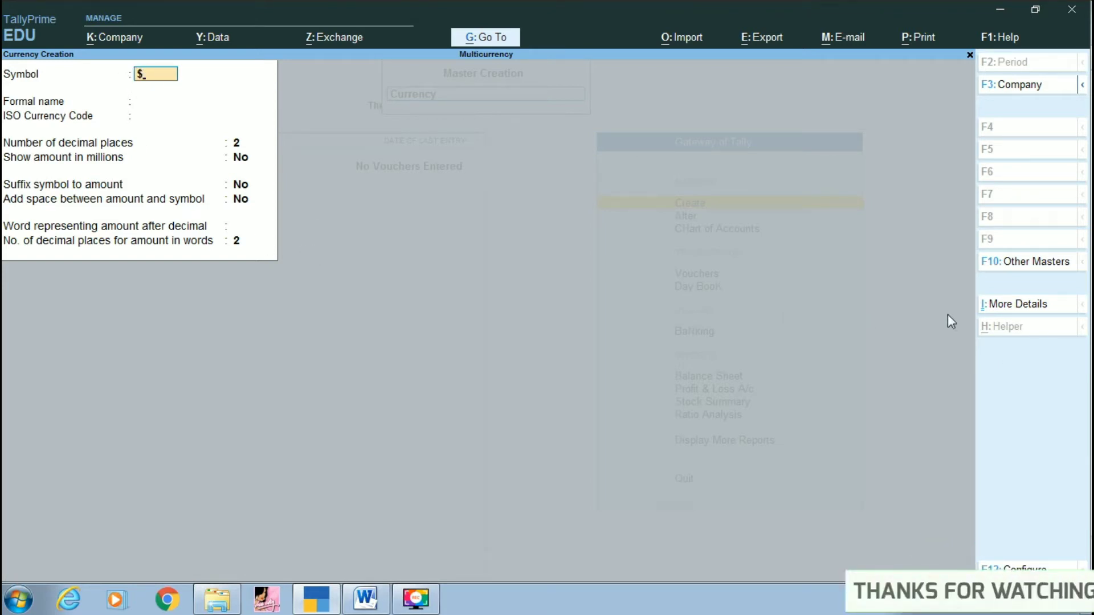
{"action": "key", "text": "Return"}
{"action": "type", "text": "Dollar"}
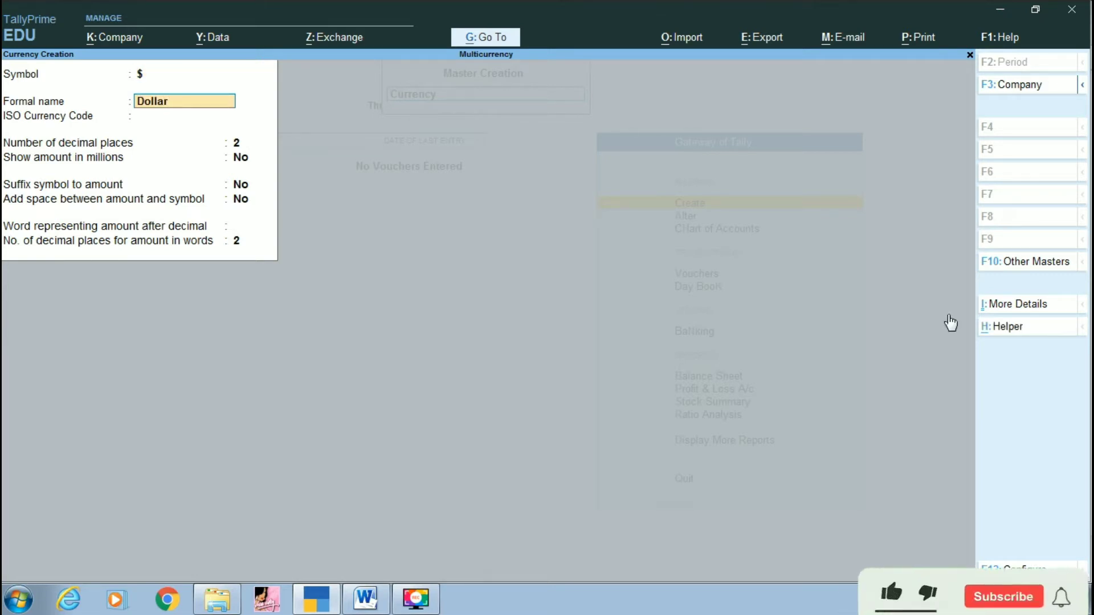
{"action": "key", "text": "Return"}
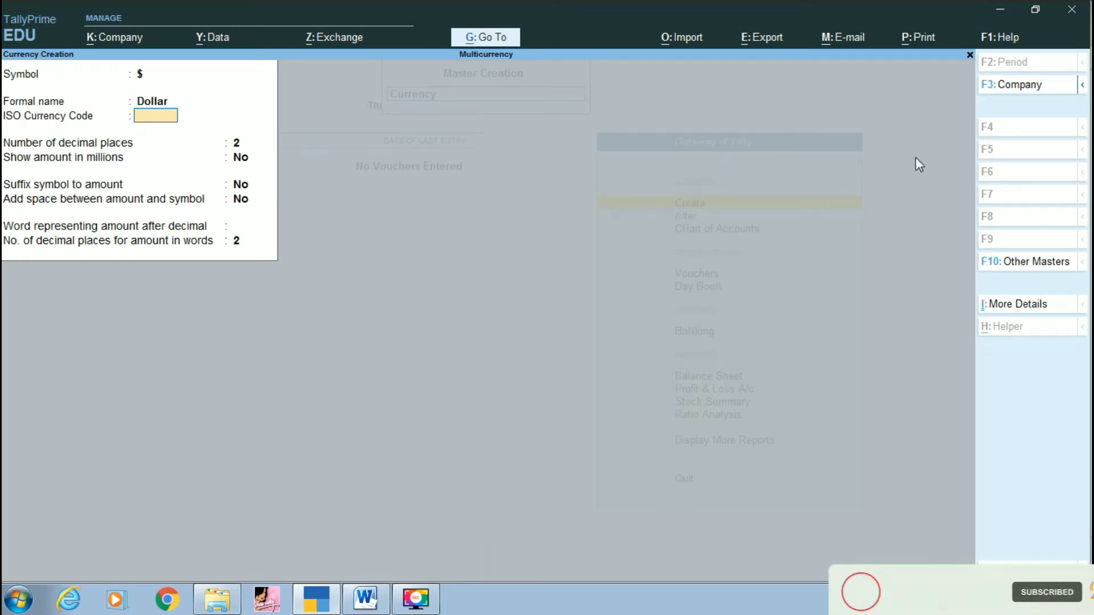
- Save the Dollar currency with a blank ISO code and the default decimal and display settings, and leave currency creation
{"action": "key", "text": "Return"}
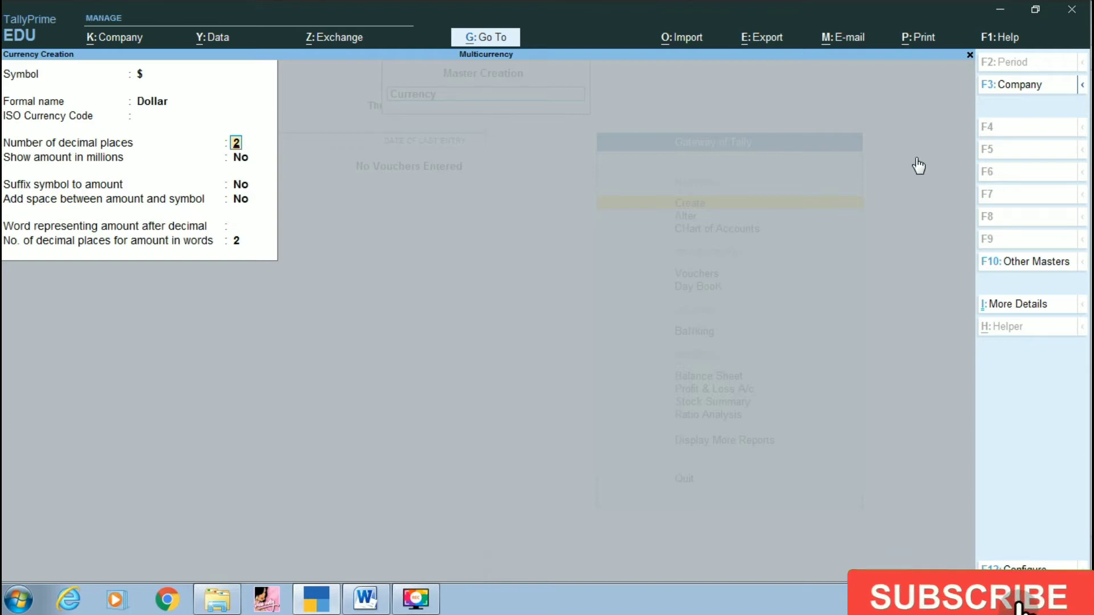
{"action": "key", "text": "Return"}
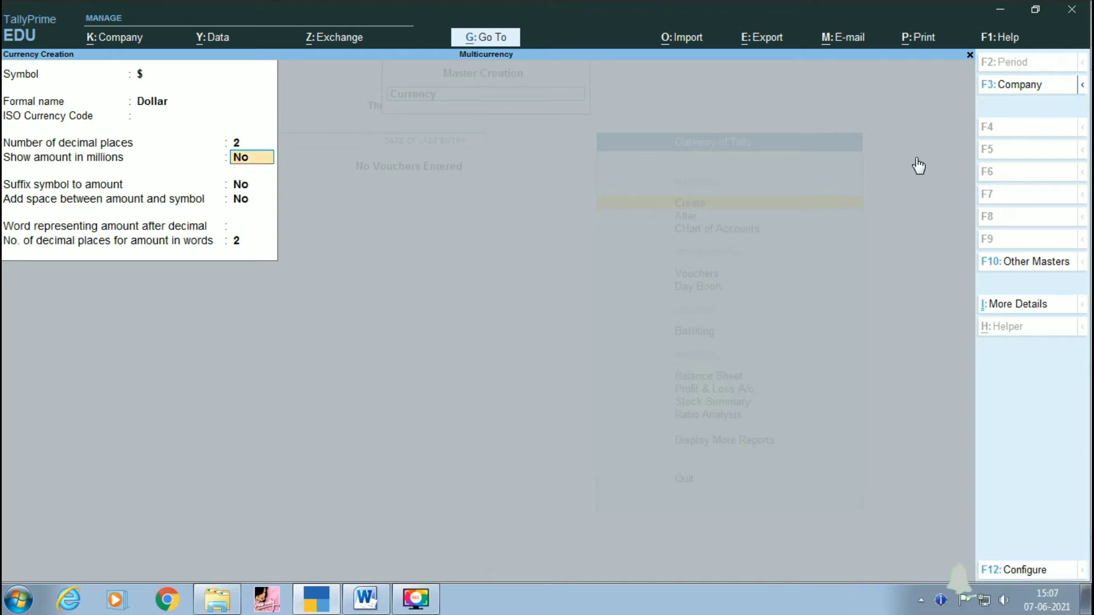
{"action": "key", "text": "Return"}
{"action": "key", "text": "Return"}
{"action": "key", "text": "Return"}
{"action": "key", "text": "Return"}
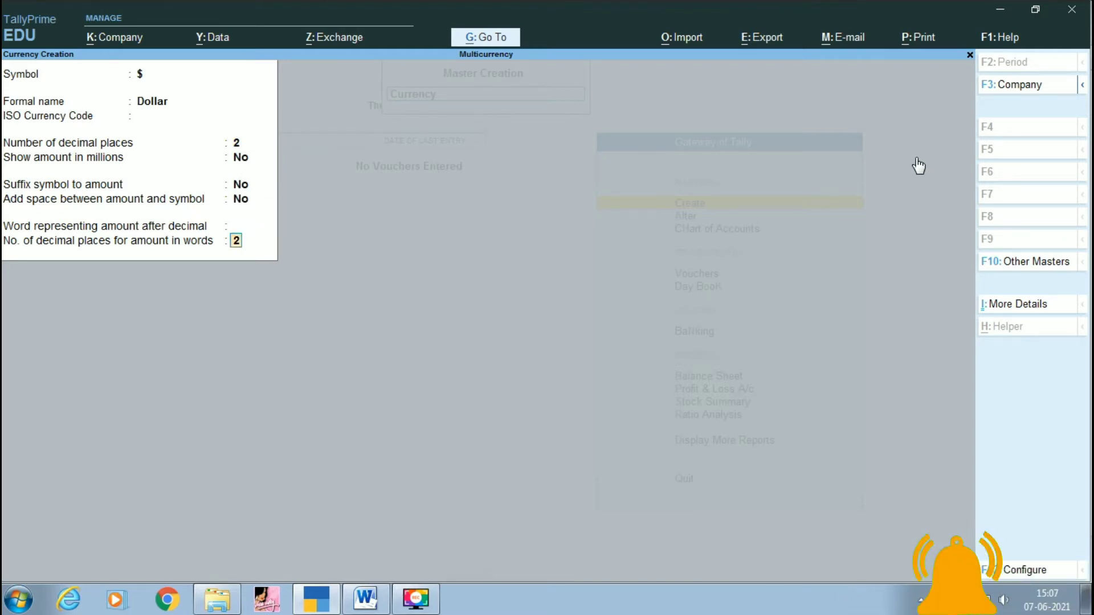
{"action": "key", "text": "Return"}
{"action": "key", "text": "Return"}
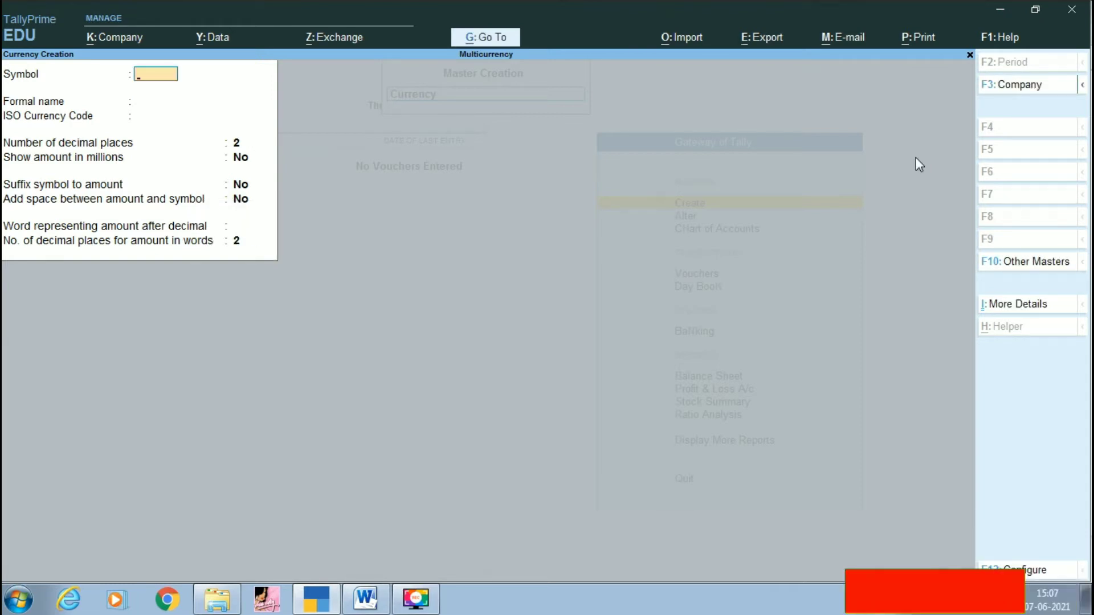
{"action": "key", "text": "Escape"}
{"action": "key", "text": "Return"}
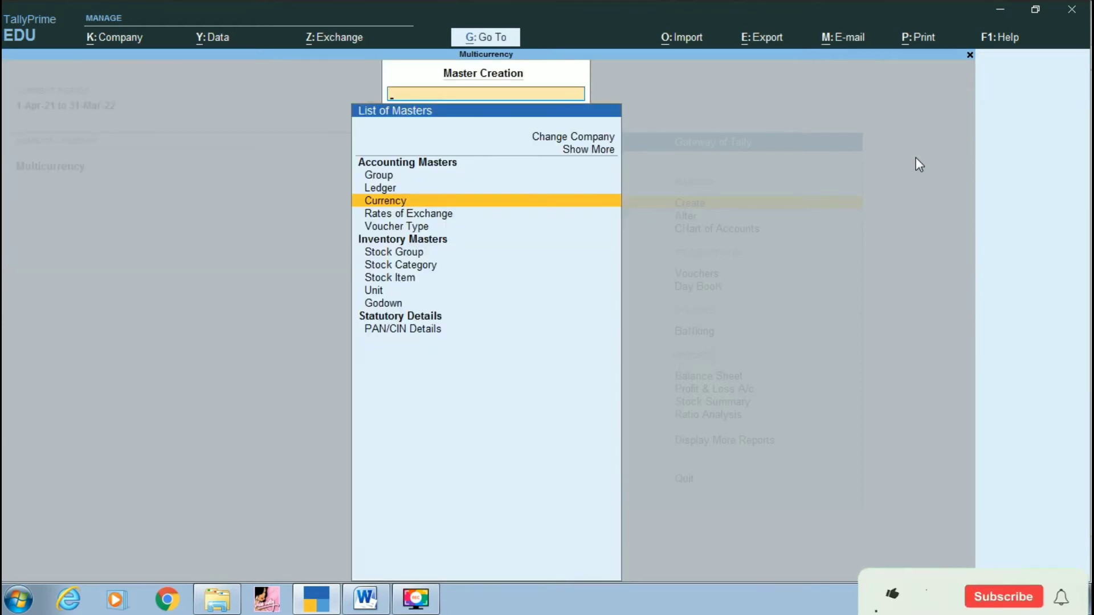
- Set the Dollar's standard rate of exchange to 70 for 1-Apr-21, leave the selling and buying rates blank, and save
{"action": "key", "text": "Down"}
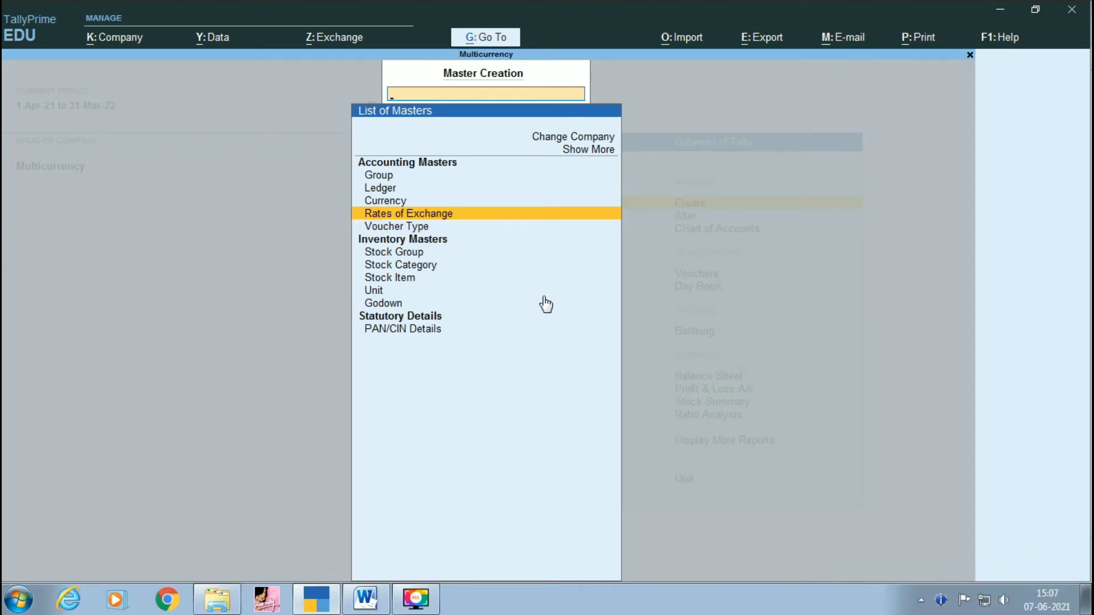
{"action": "key", "text": "Return"}
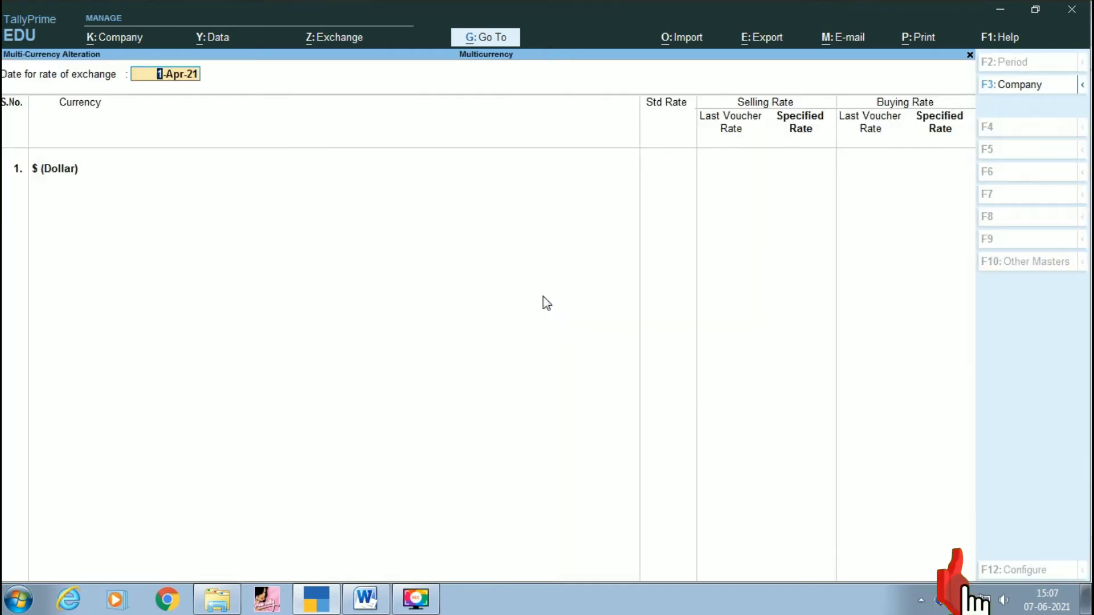
{"action": "key", "text": "Return"}
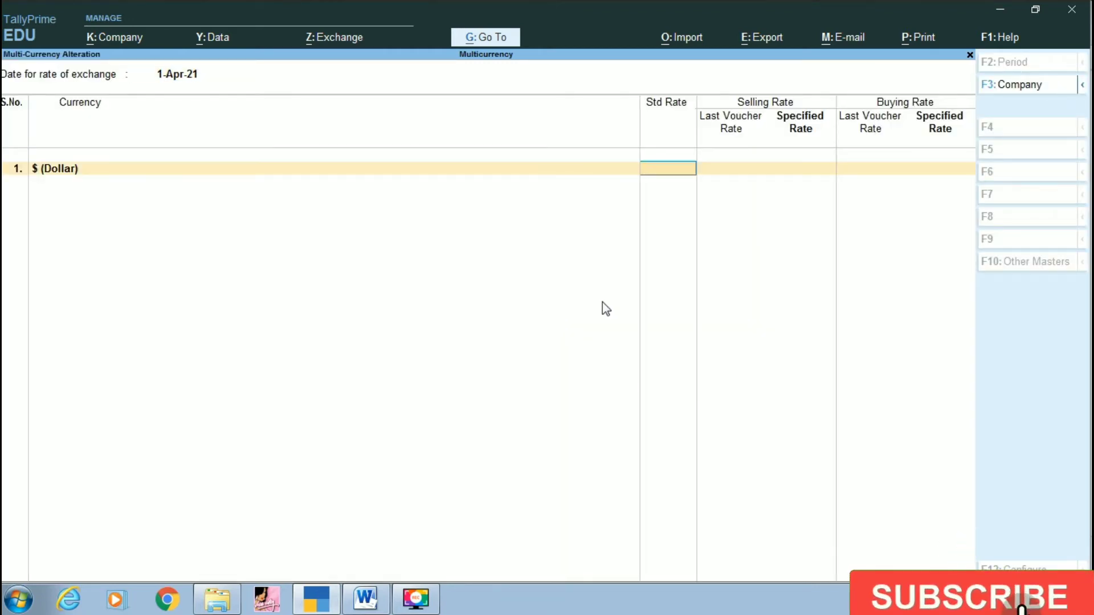
{"action": "type", "text": "70"}
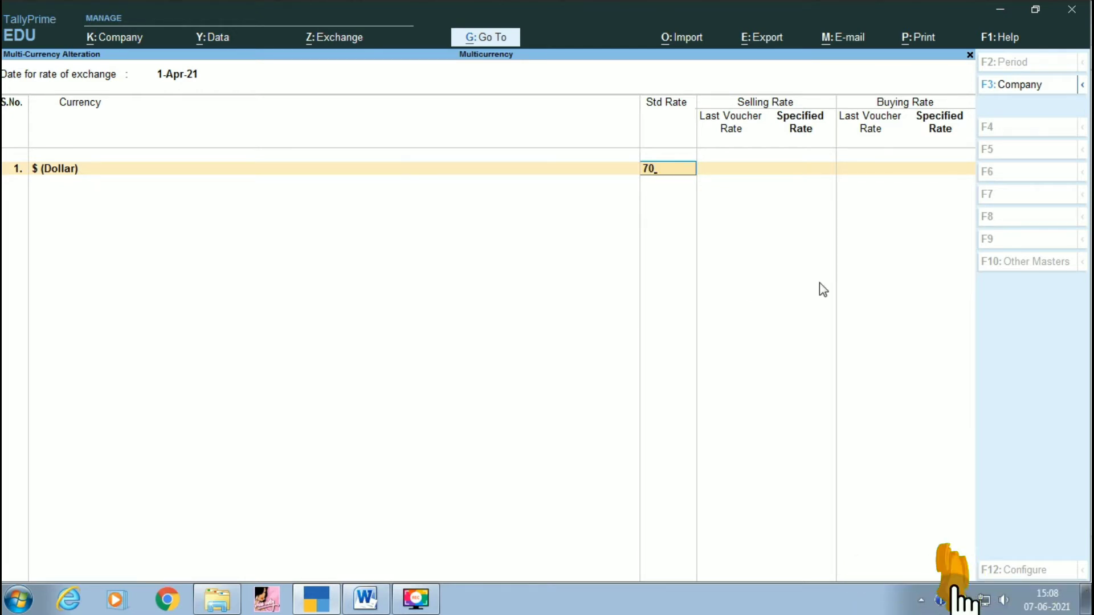
{"action": "key", "text": "Return"}
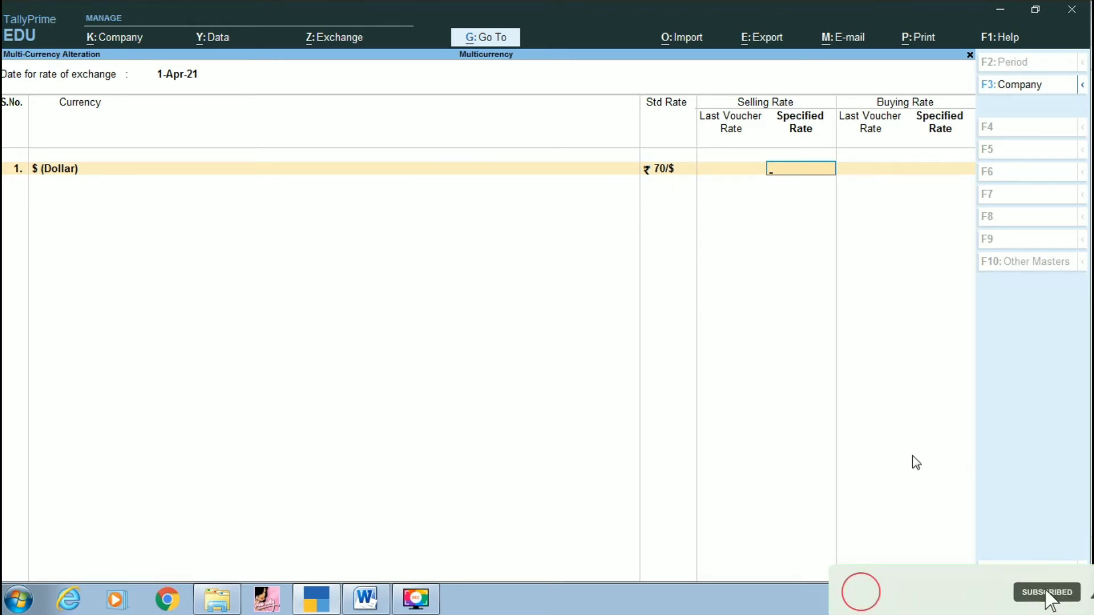
{"action": "key", "text": "Return"}
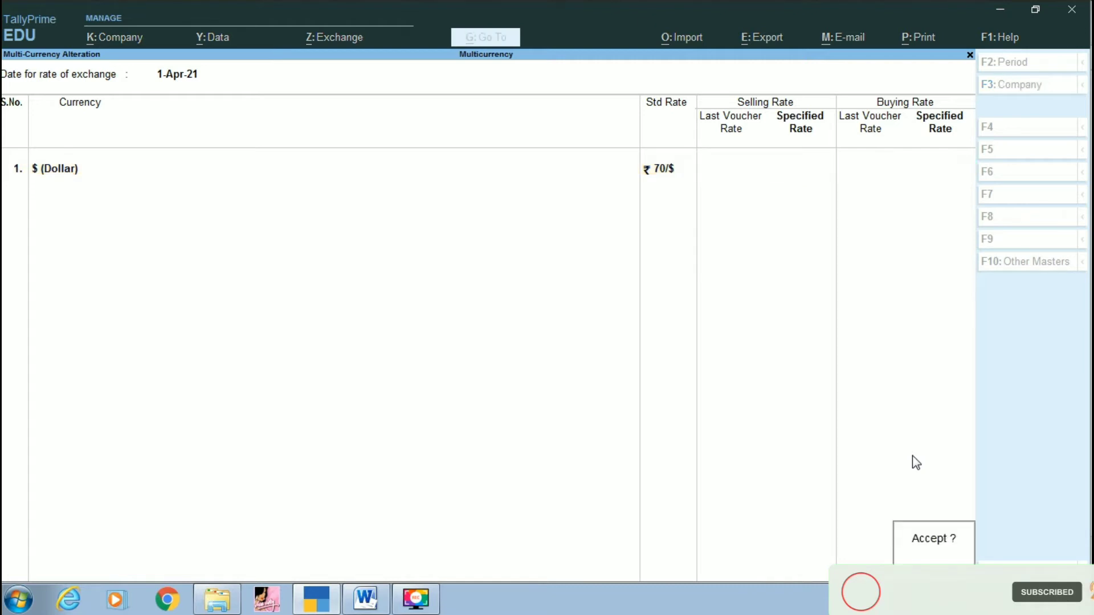
{"action": "key", "text": "Return"}
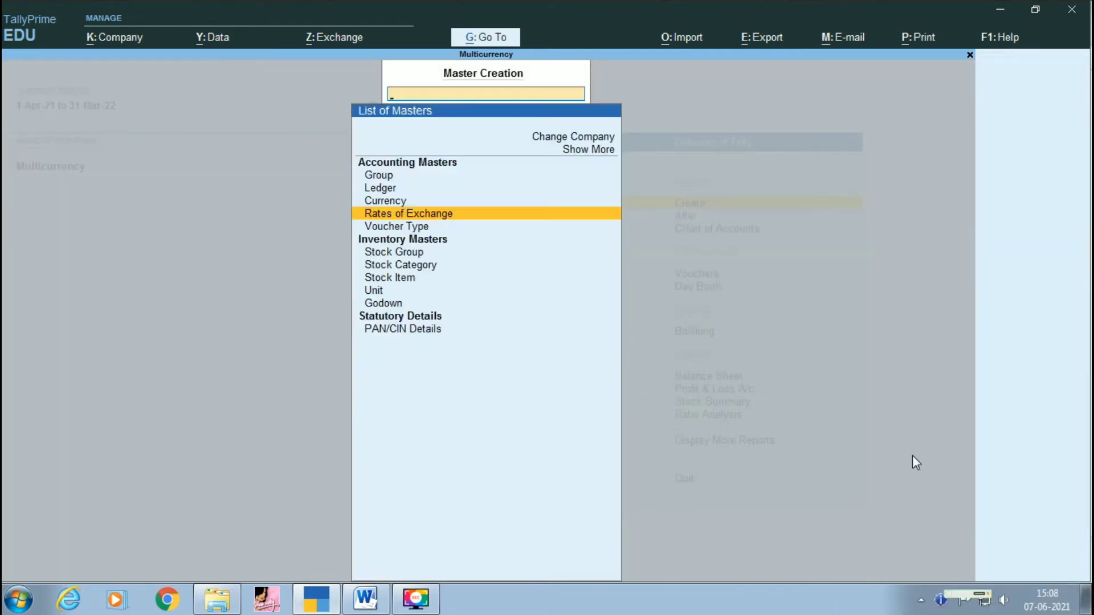
{"action": "key", "text": "Escape"}
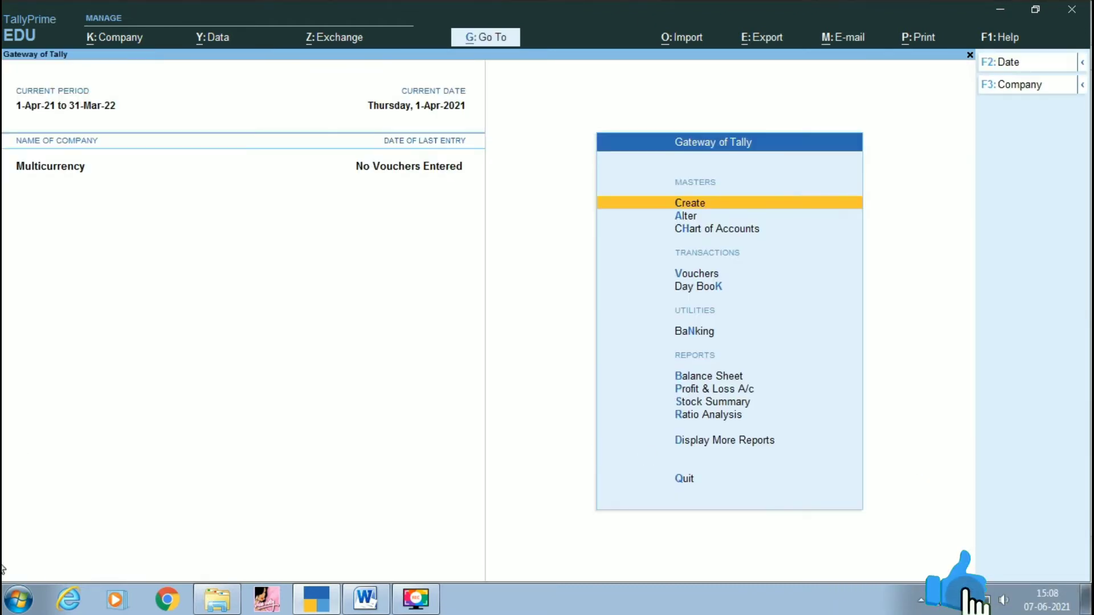
- Start a sales voucher and keep its date as 1-Apr-21
{"action": "key", "text": "Down"}
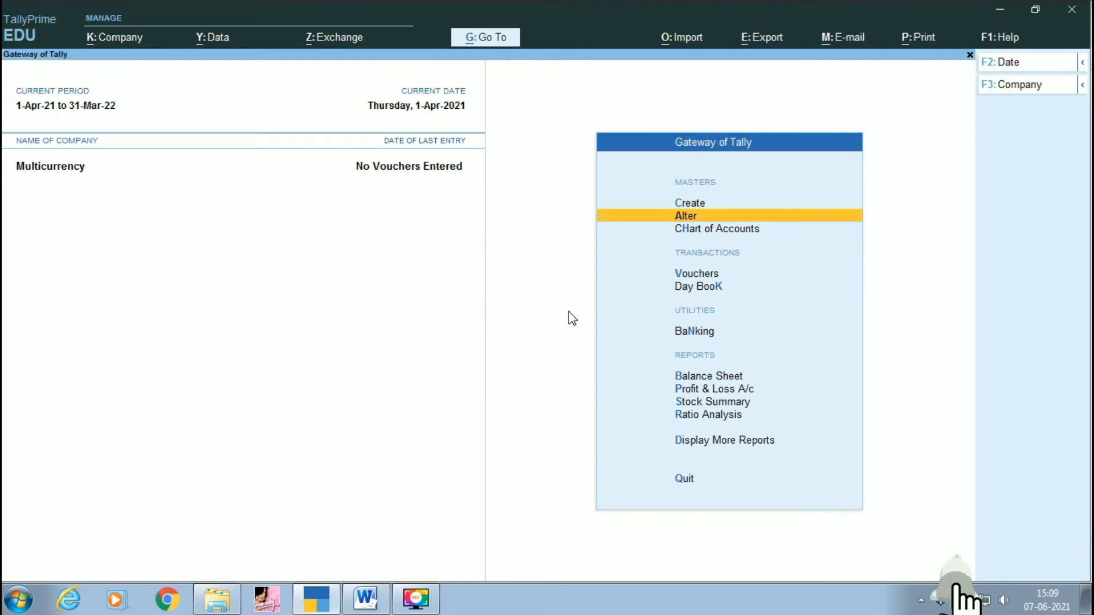
{"action": "key", "text": "Down"}
{"action": "key", "text": "Down"}
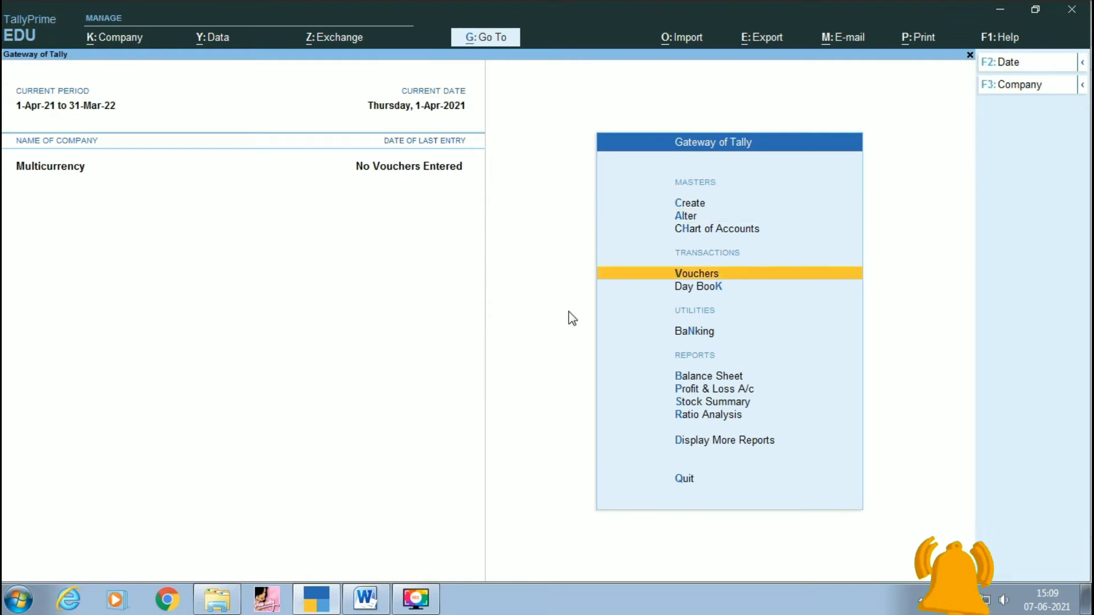
{"action": "key", "text": "Return"}
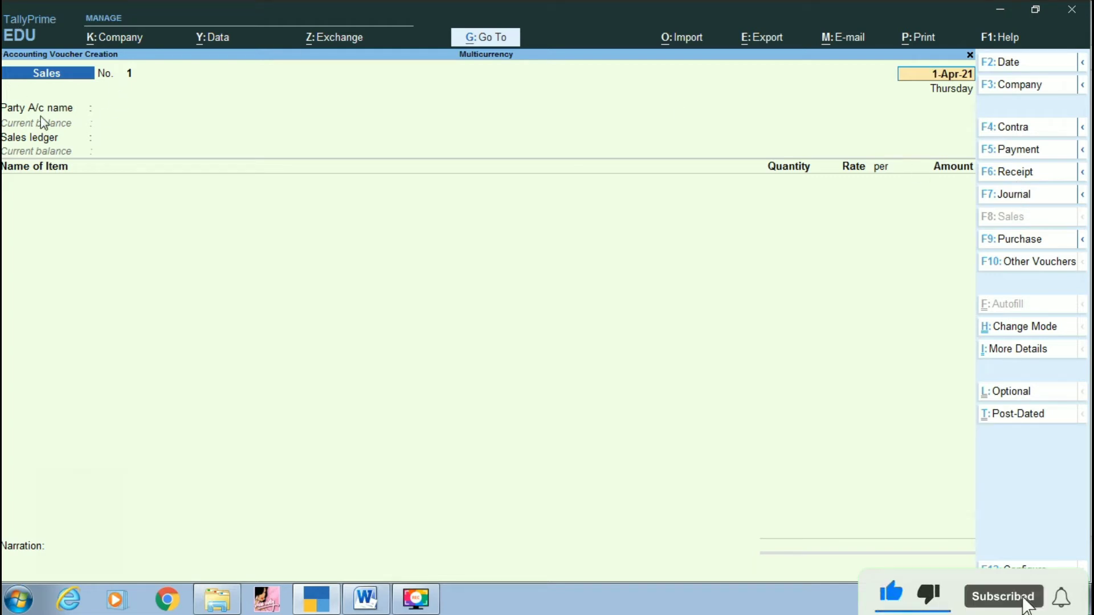
{"action": "key", "text": "Return"}
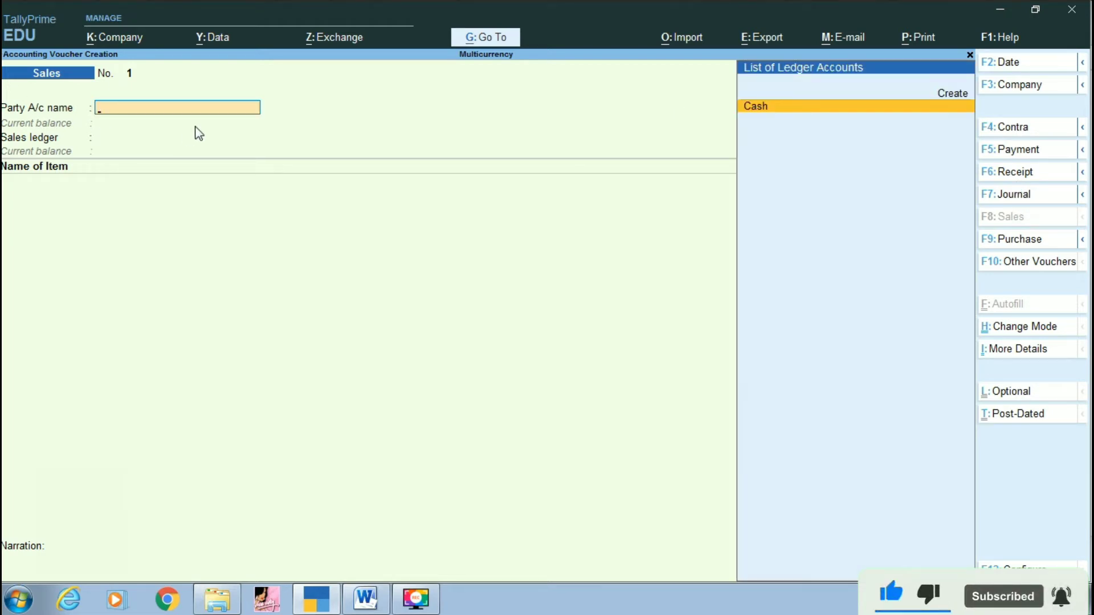
- Create a new party ledger named Ogama Mix Co from within the sales voucher
{"action": "key", "text": "Up"}
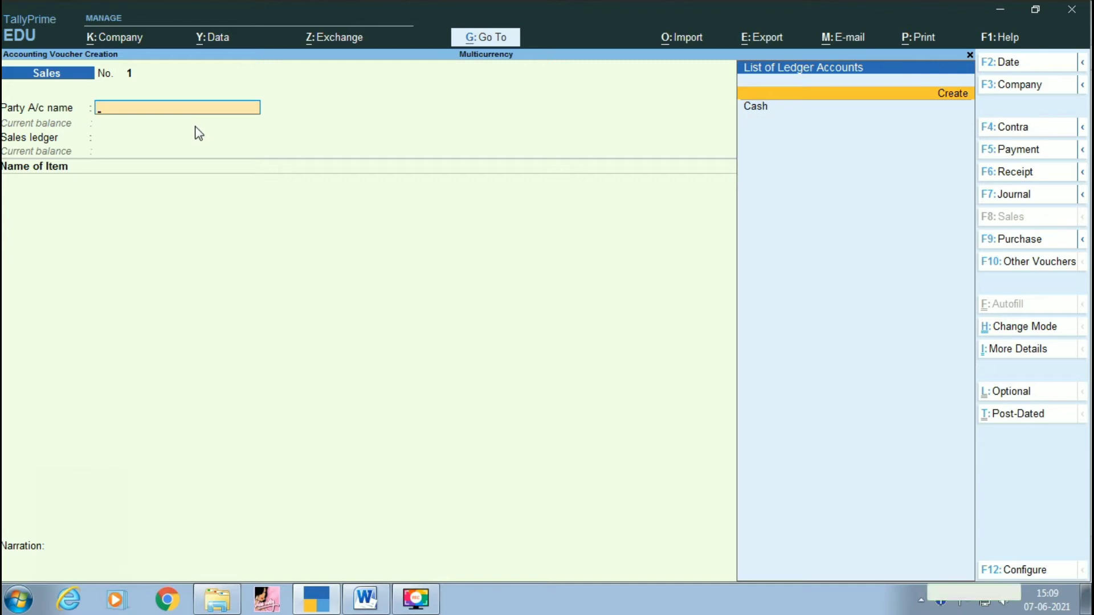
{"action": "key", "text": "Return"}
{"action": "type", "text": "O"}
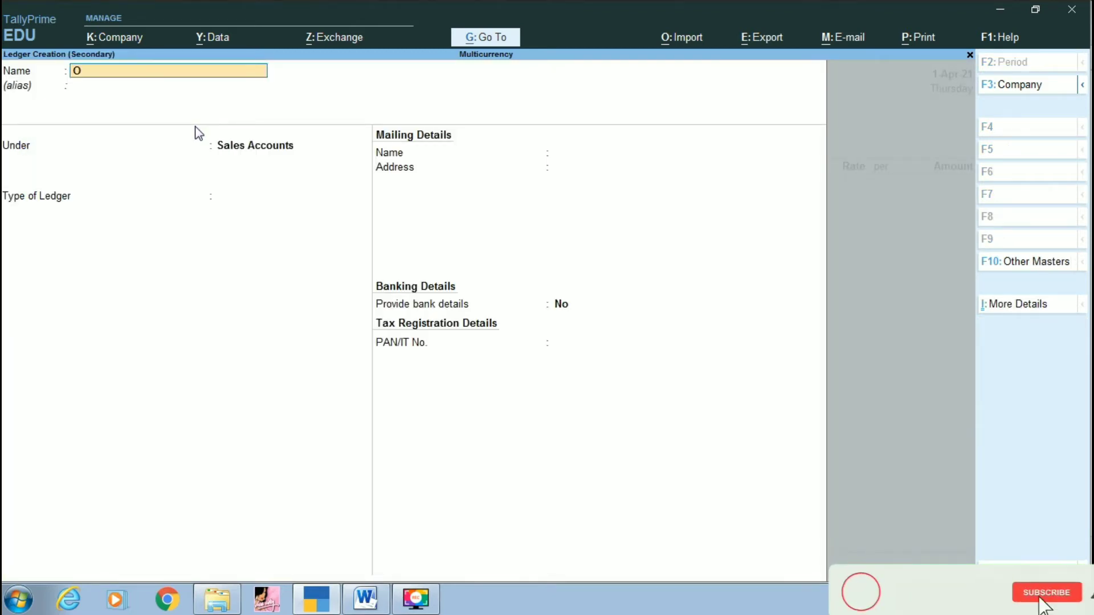
{"action": "type", "text": "gama Mix Co."}
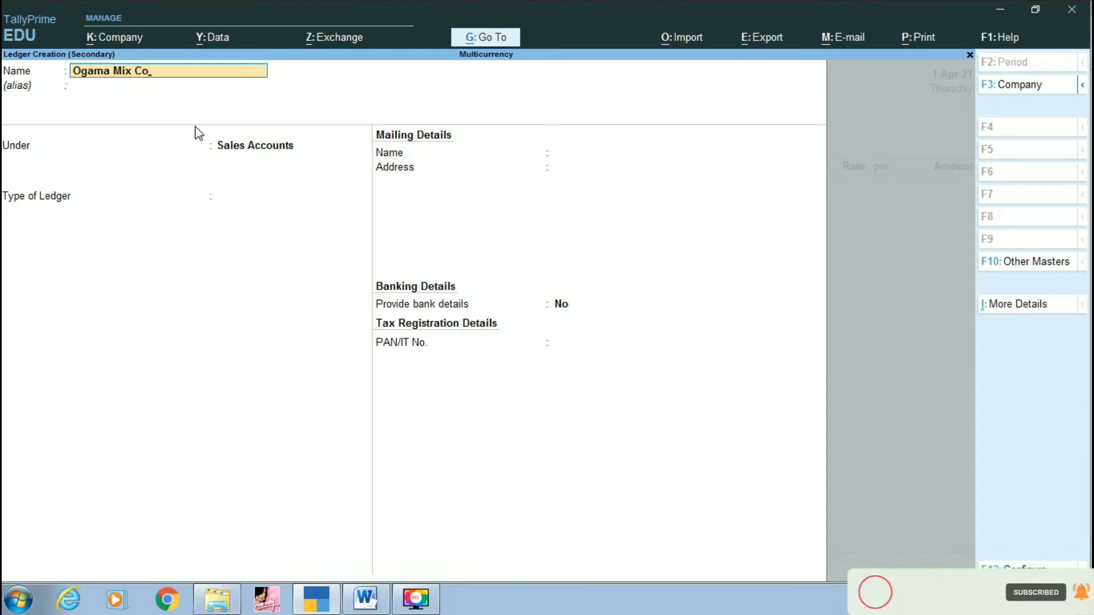
{"action": "key", "text": "Return"}
- Place the Ogama Mix Co ledger under the Sundry Debtors group
{"action": "type", "text": "S"}
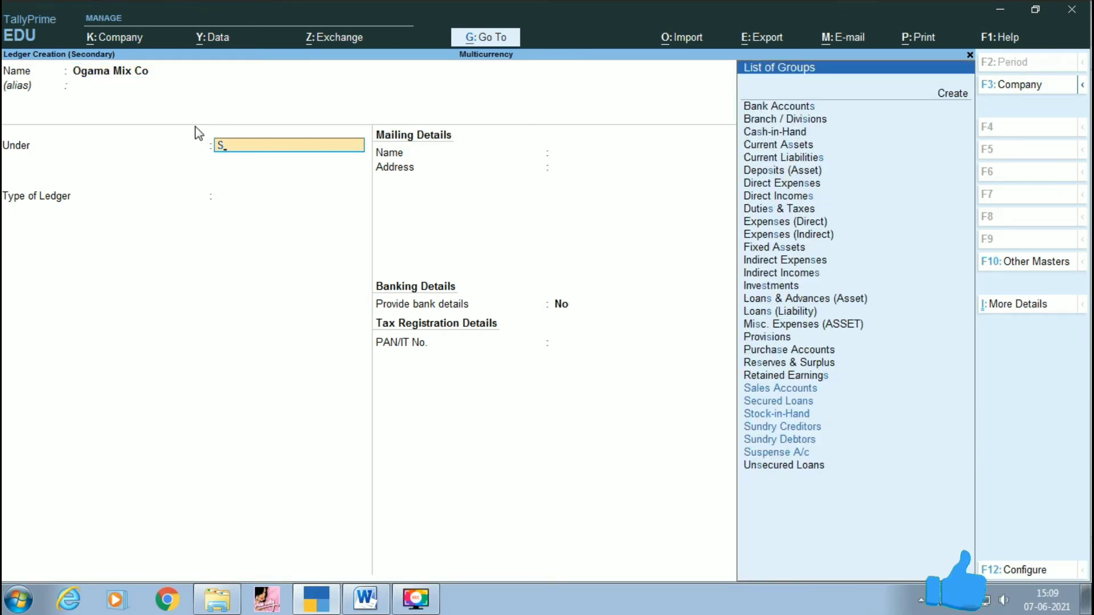
{"action": "key", "text": "Down"}
{"action": "key", "text": "Down"}
{"action": "key", "text": "Down"}
{"action": "key", "text": "Down"}
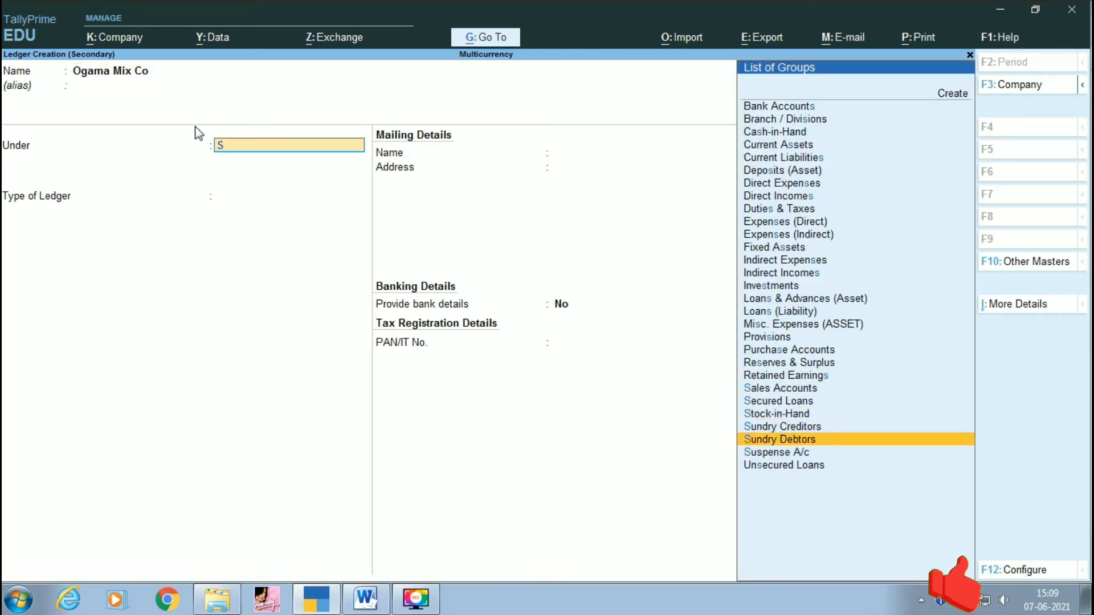
{"action": "key", "text": "Return"}
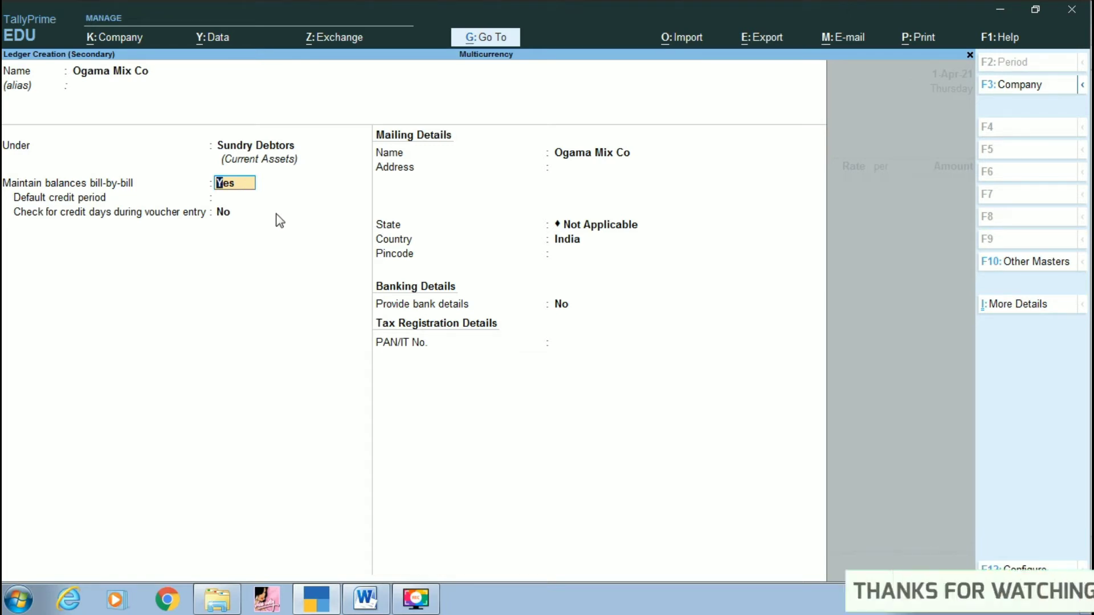
- Keep bill-by-bill balances enabled, leave the remaining Ogama Mix Co ledger details at their defaults, and save the ledger
{"action": "key", "text": "Return"}
{"action": "key", "text": "Return"}
{"action": "key", "text": "Return"}
{"action": "key", "text": "Return"}
{"action": "key", "text": "Return"}
{"action": "key", "text": "Return"}
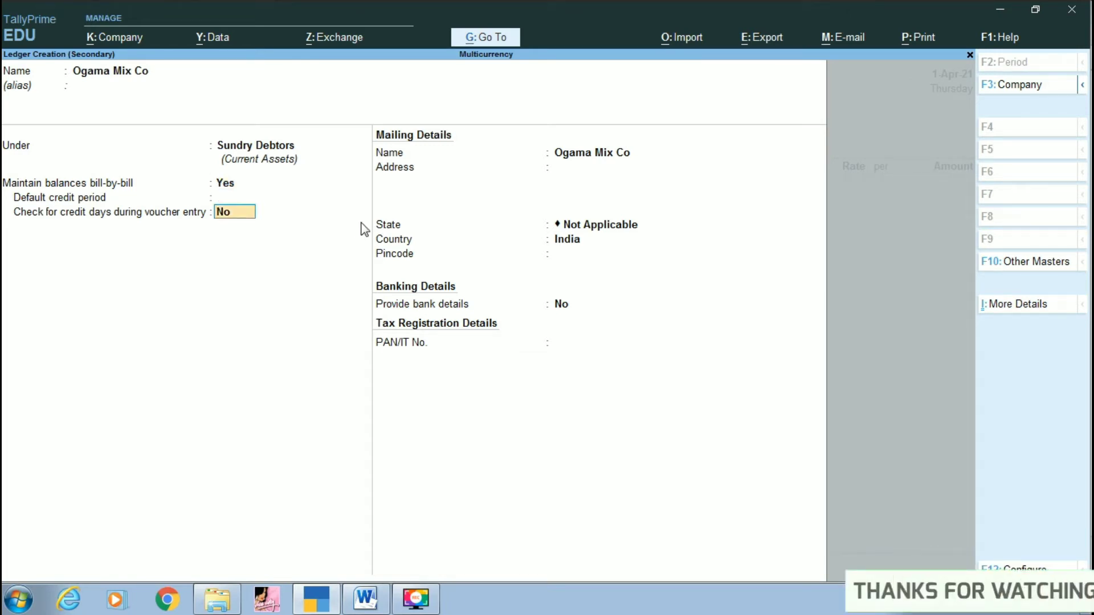
{"action": "key", "text": "Return"}
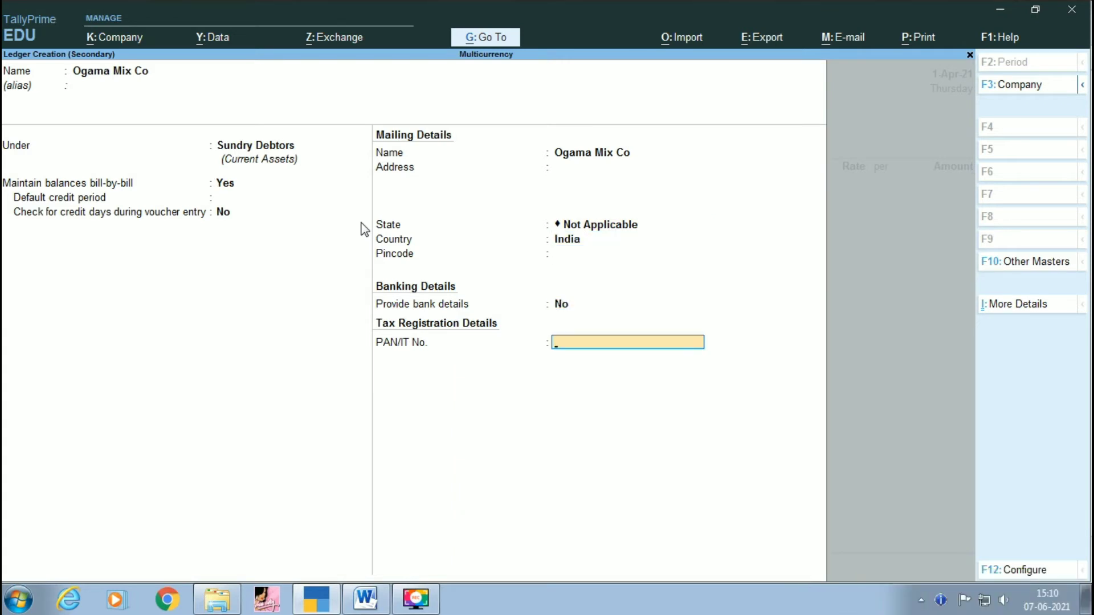
{"action": "key", "text": "Return"}
{"action": "key", "text": "Return"}
- Leave the voucher's dispatch and order details blank and accept the default party details for Ogama Mix Co
{"action": "key", "text": "Return"}
{"action": "key", "text": "Return"}
{"action": "key", "text": "Return"}
{"action": "key", "text": "Return"}
{"action": "key", "text": "Return"}
{"action": "key", "text": "Return"}
{"action": "key", "text": "Return"}
{"action": "key", "text": "Return"}
{"action": "key", "text": "Return"}
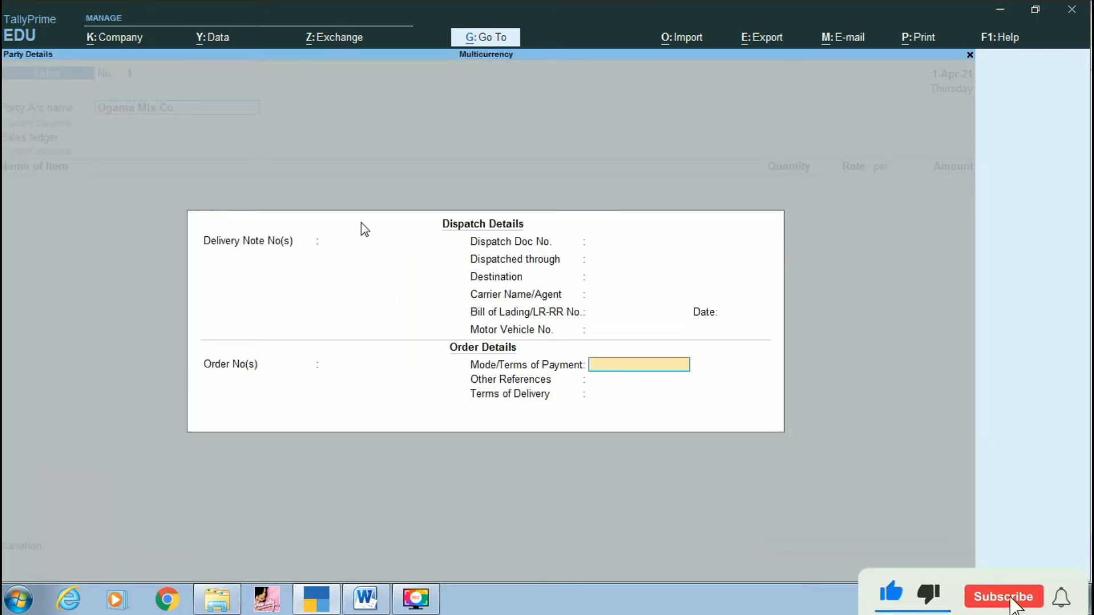
{"action": "key", "text": "Return"}
{"action": "key", "text": "Return"}
{"action": "key", "text": "Return"}
{"action": "key", "text": "Return"}
{"action": "key", "text": "Return"}
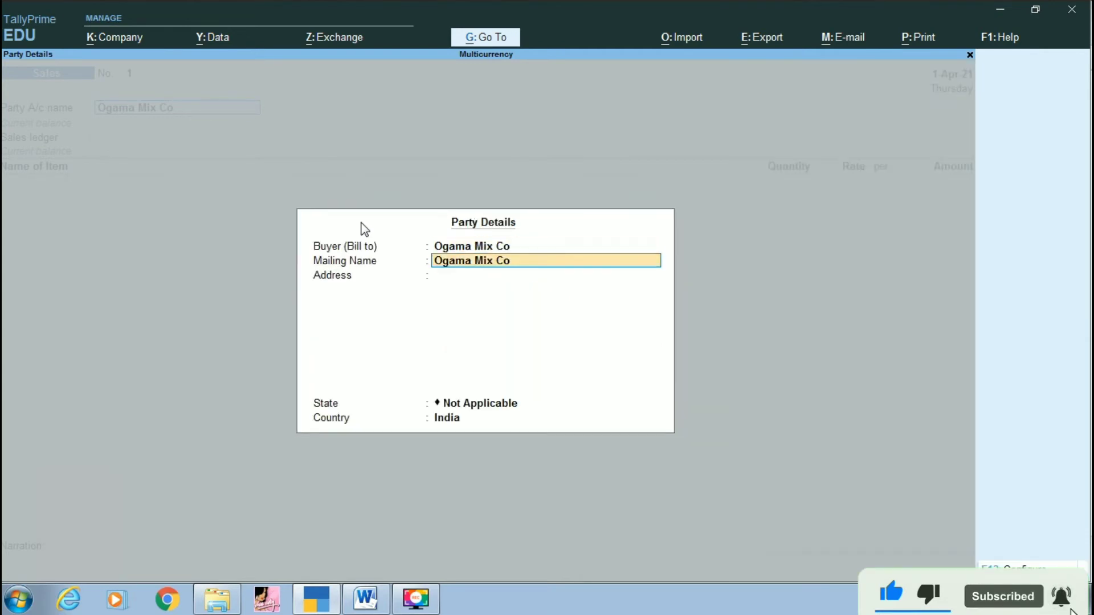
{"action": "key", "text": "Return"}
{"action": "key", "text": "Return"}
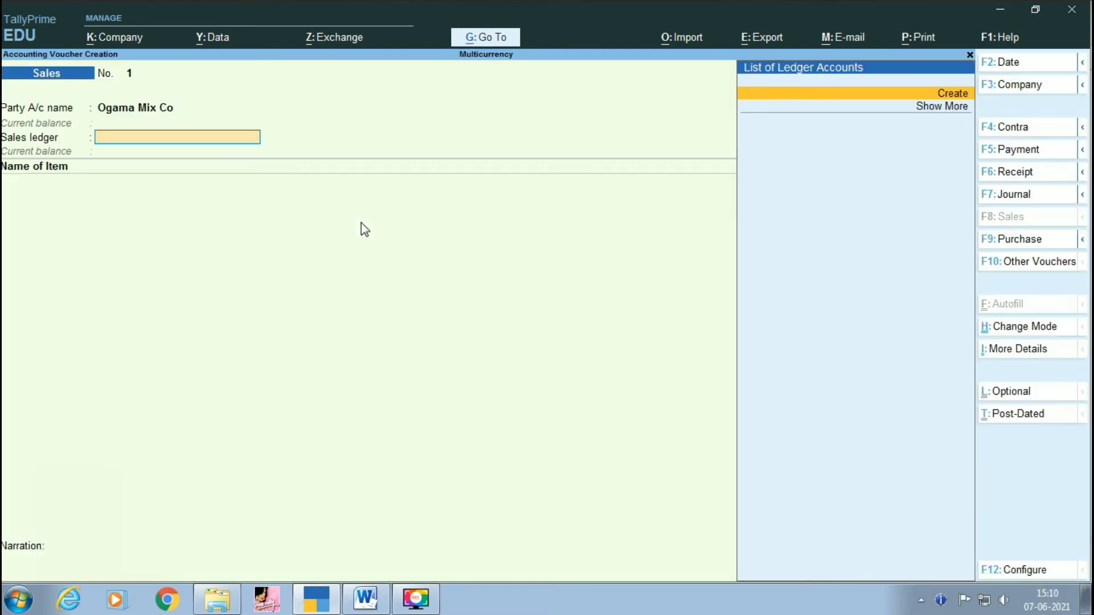
- Create a ledger named Sales under the Sales Accounts group for the voucher's sales ledger
{"action": "key", "text": "alt+c"}
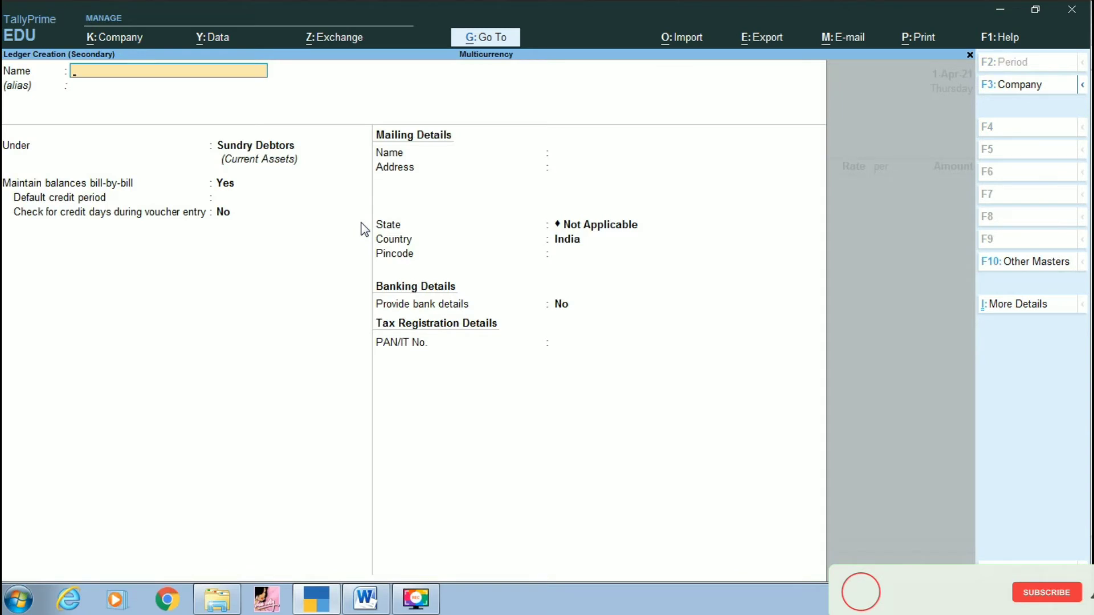
{"action": "type", "text": "Sales"}
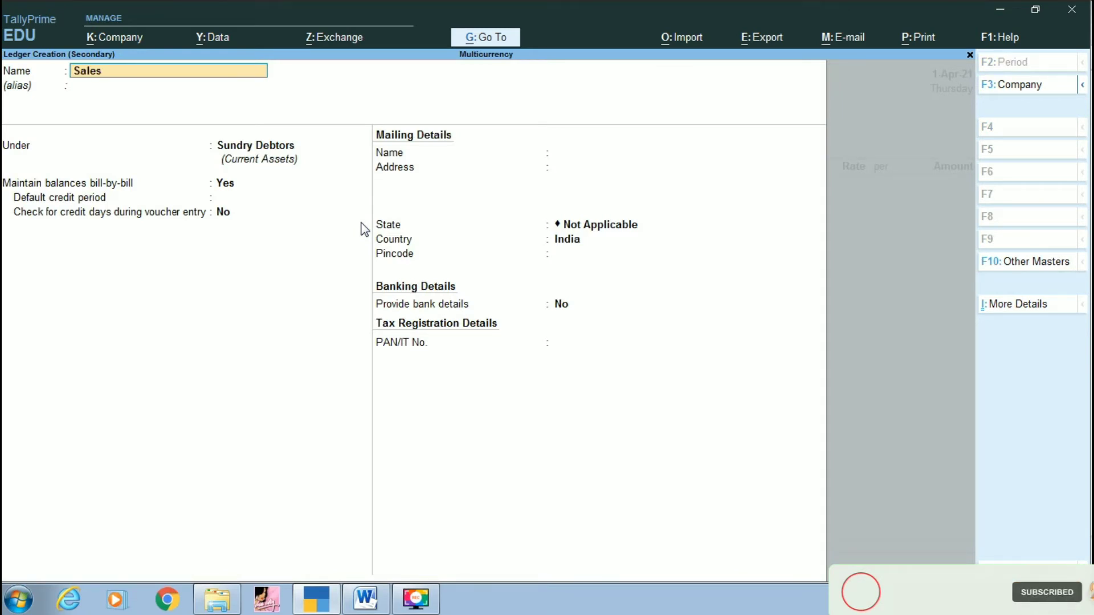
{"action": "key", "text": "Return"}
{"action": "type", "text": "S"}
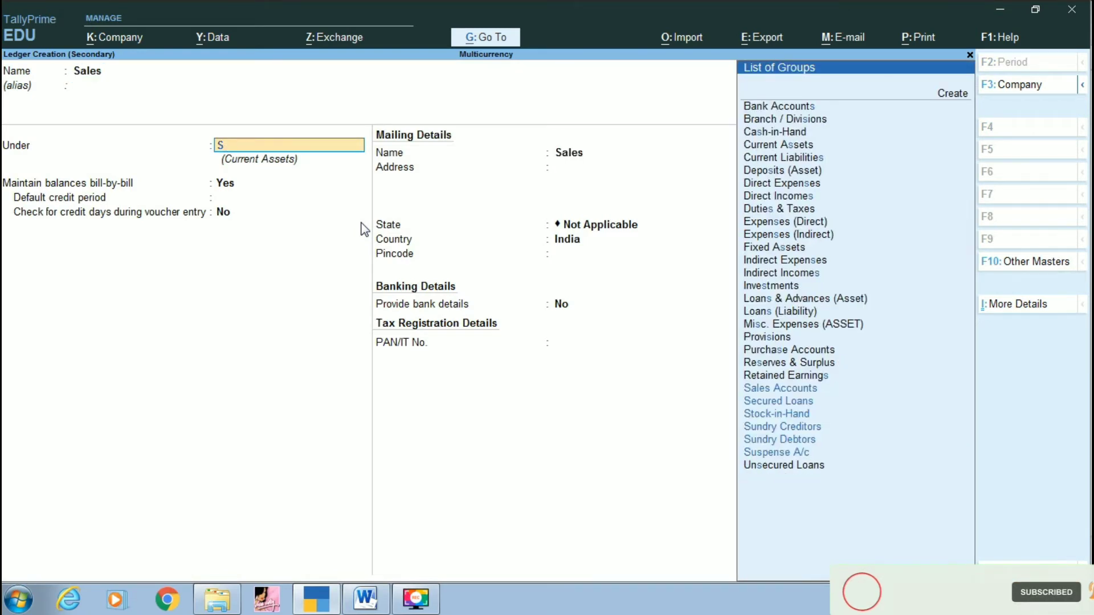
{"action": "key", "text": "Return"}
{"action": "key", "text": "Return"}
{"action": "key", "text": "Return"}
{"action": "key", "text": "Return"}
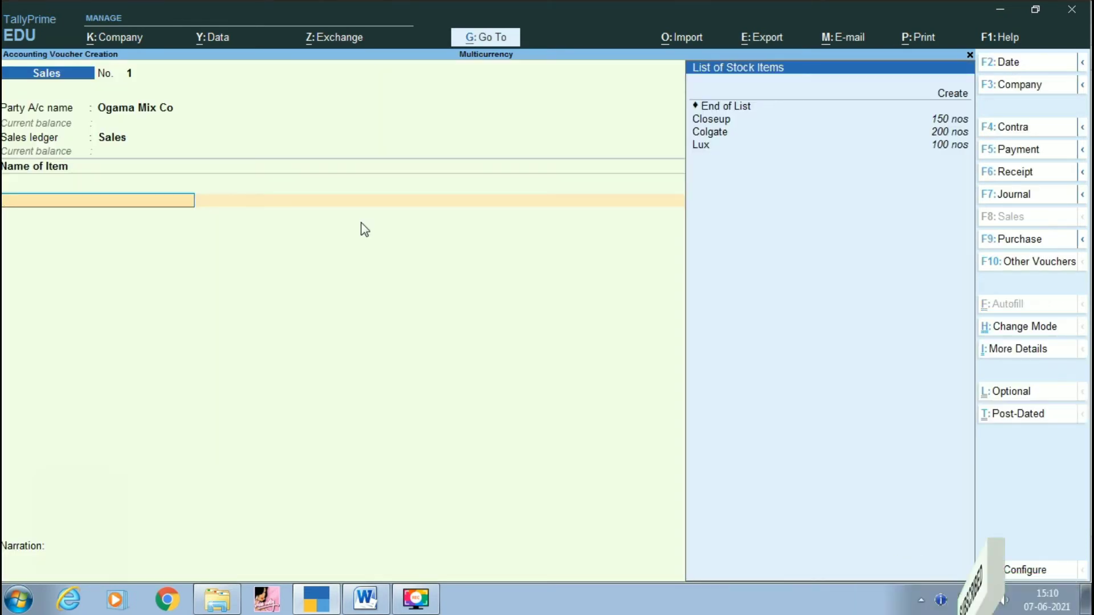
- Add the stock item Closeup with quantity 10 nos at $5 each, accepting the exchange rate of ₹ 70/$
{"action": "key", "text": "Down"}
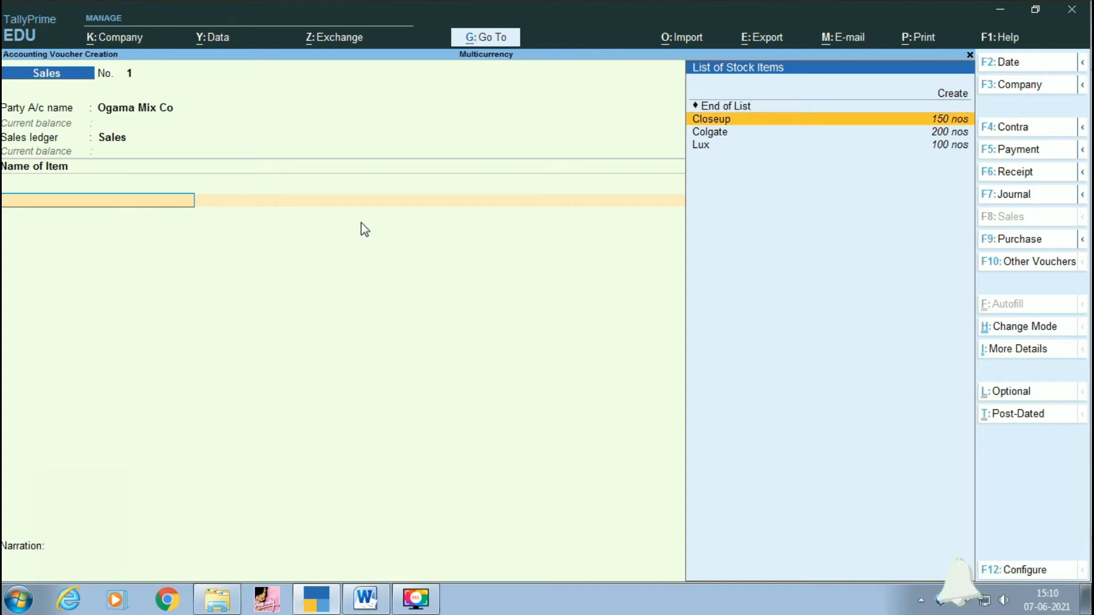
{"action": "key", "text": "Return"}
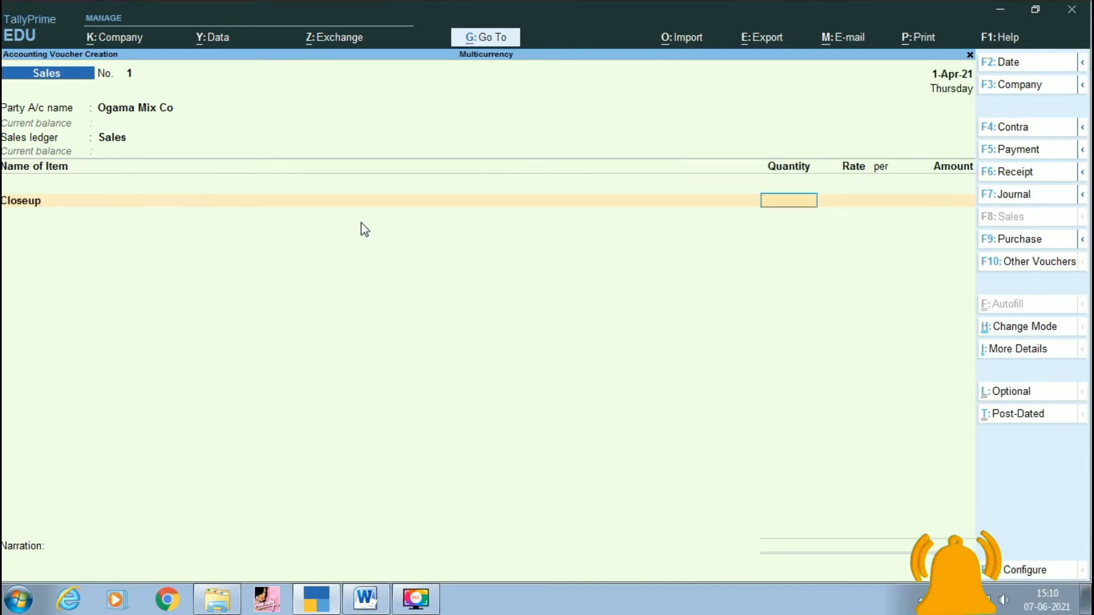
{"action": "type", "text": "10"}
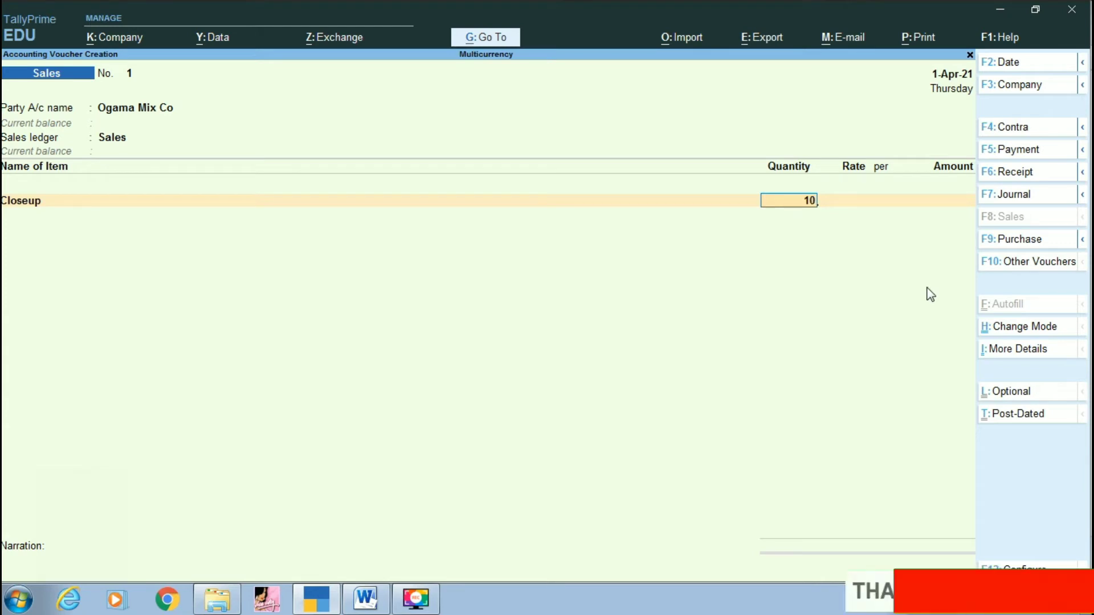
{"action": "key", "text": "Return"}
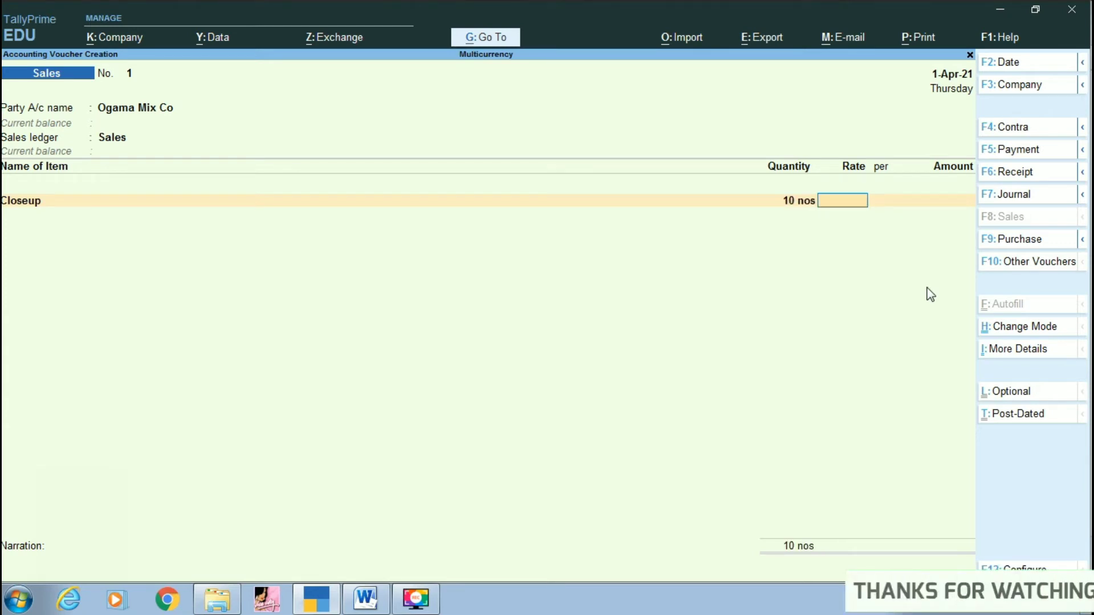
{"action": "type", "text": "$"}
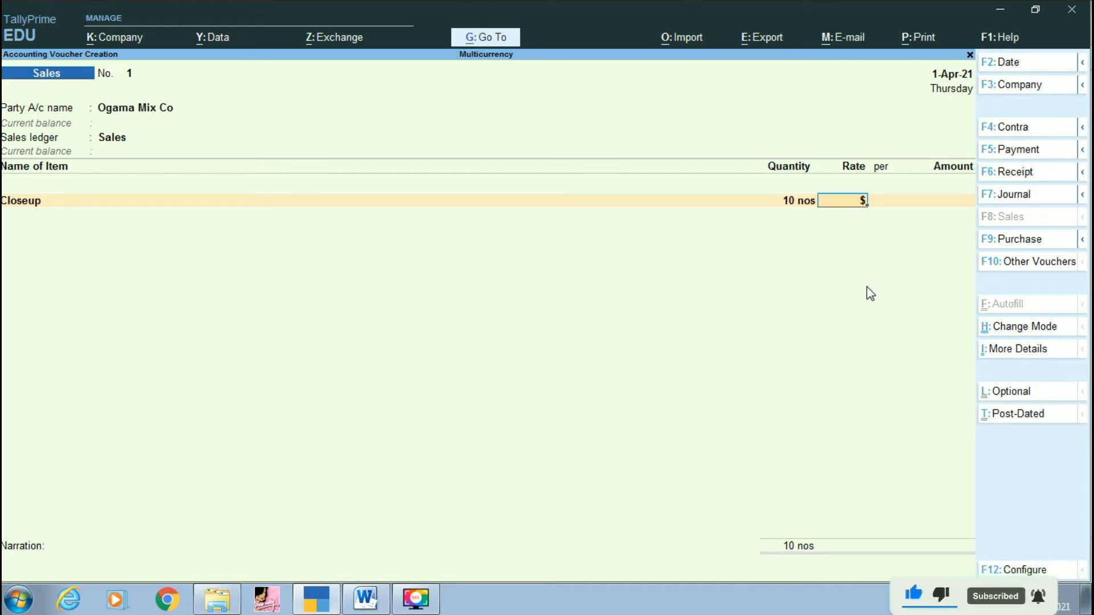
{"action": "type", "text": "5"}
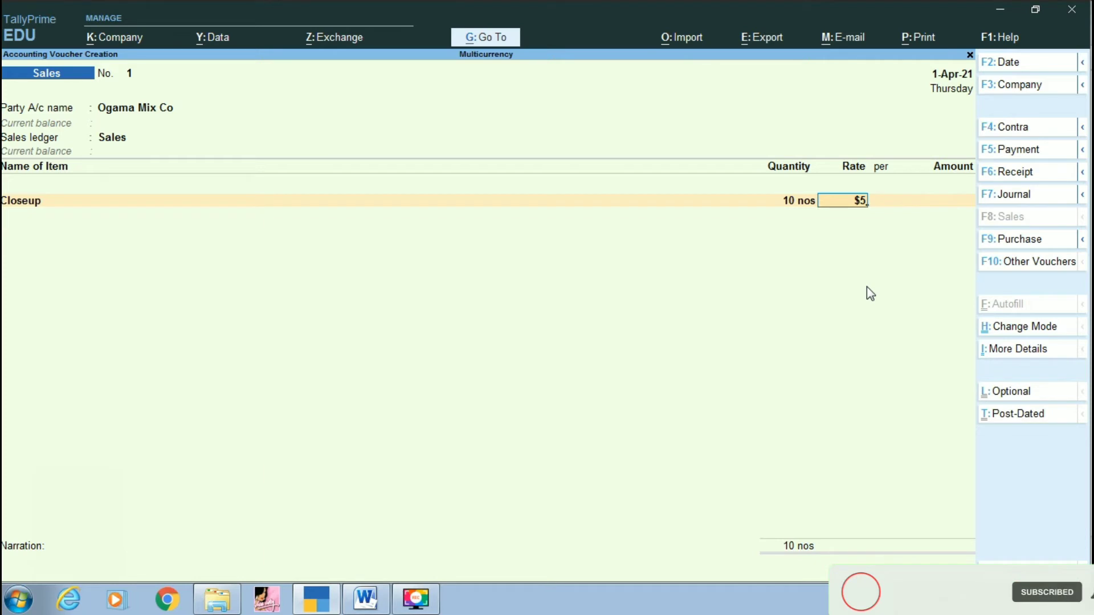
{"action": "key", "text": "Return"}
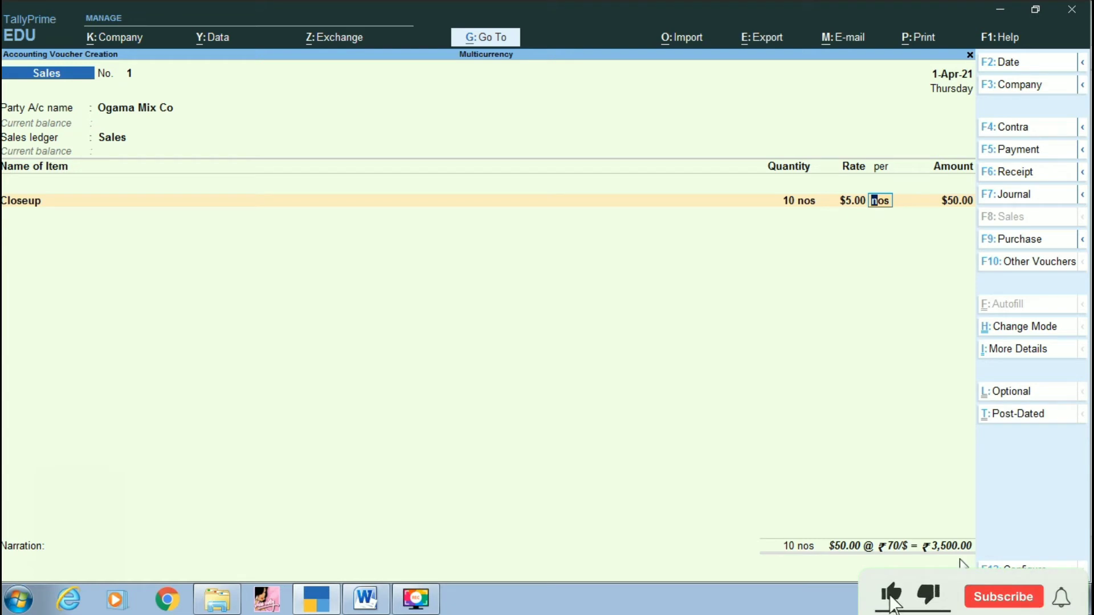
{"action": "key", "text": "Return"}
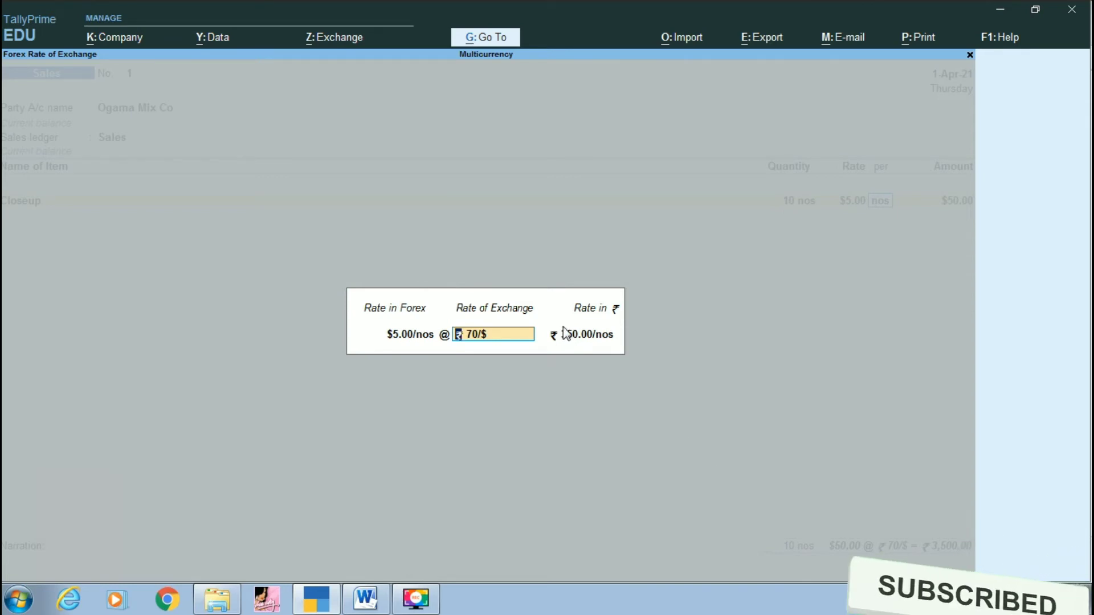
{"action": "key", "text": "Return"}
{"action": "key", "text": "Return"}
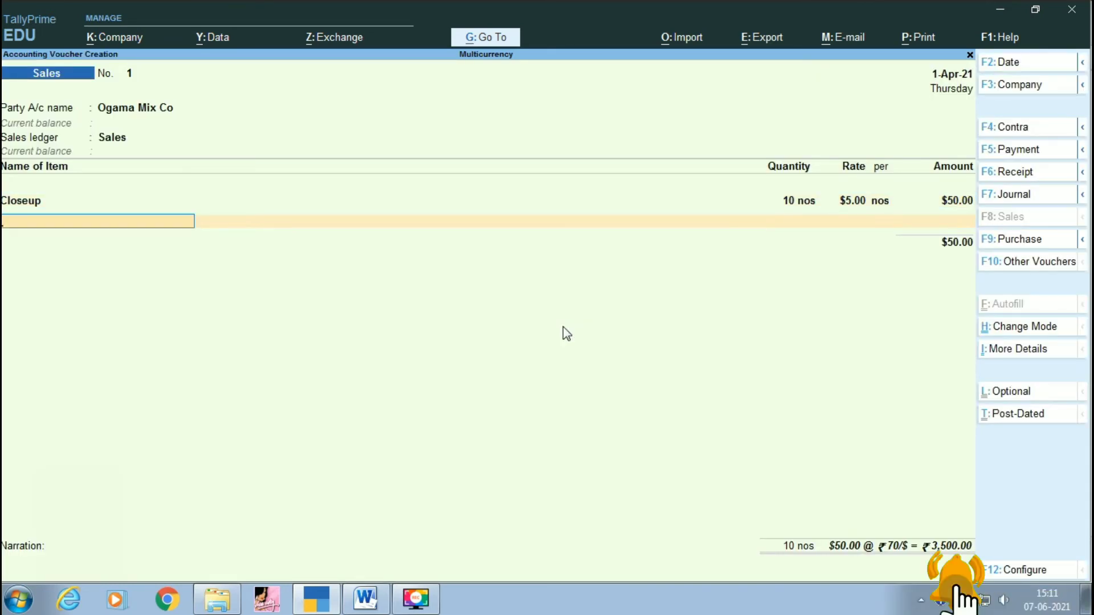
- Add the stock item Colgate with quantity 10 nos at $2 each, accepting the exchange rate of ₹ 70/$
{"action": "key", "text": "Down"}
{"action": "key", "text": "Down"}
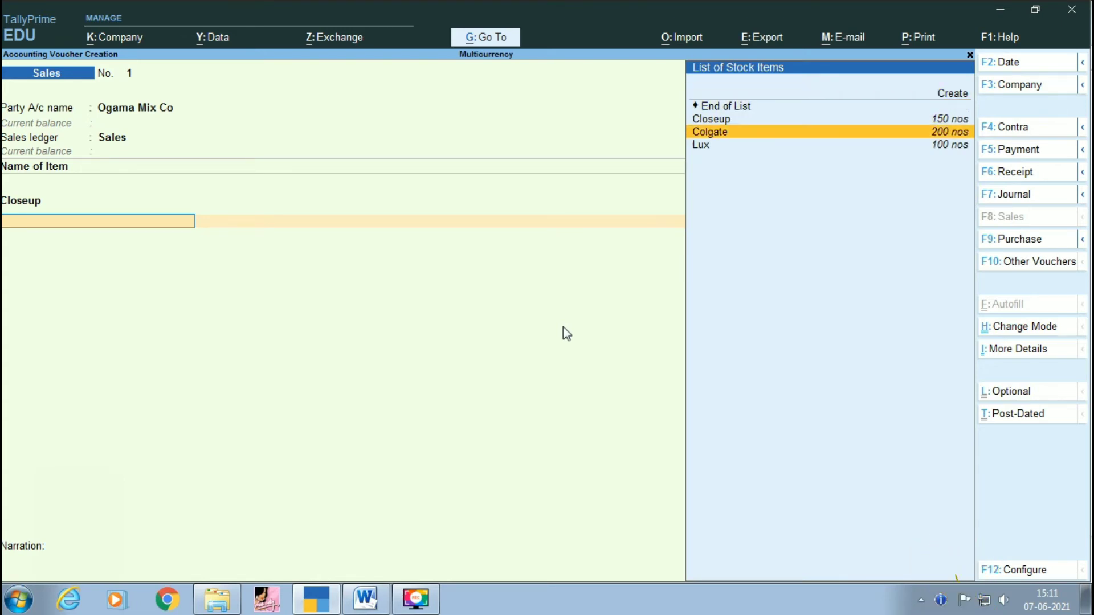
{"action": "key", "text": "Return"}
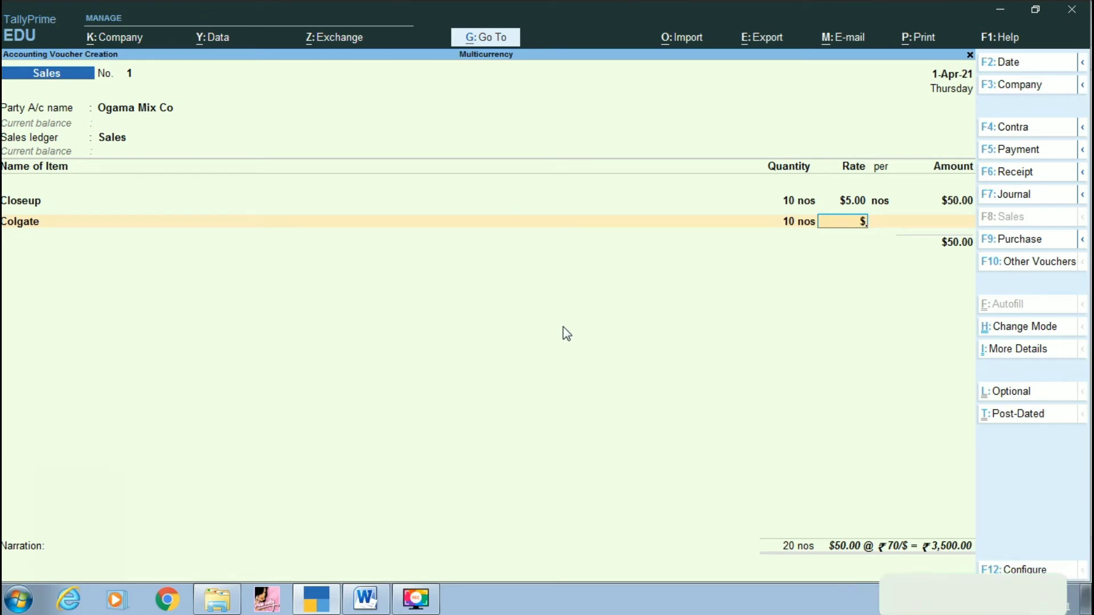
{"action": "type", "text": "2"}
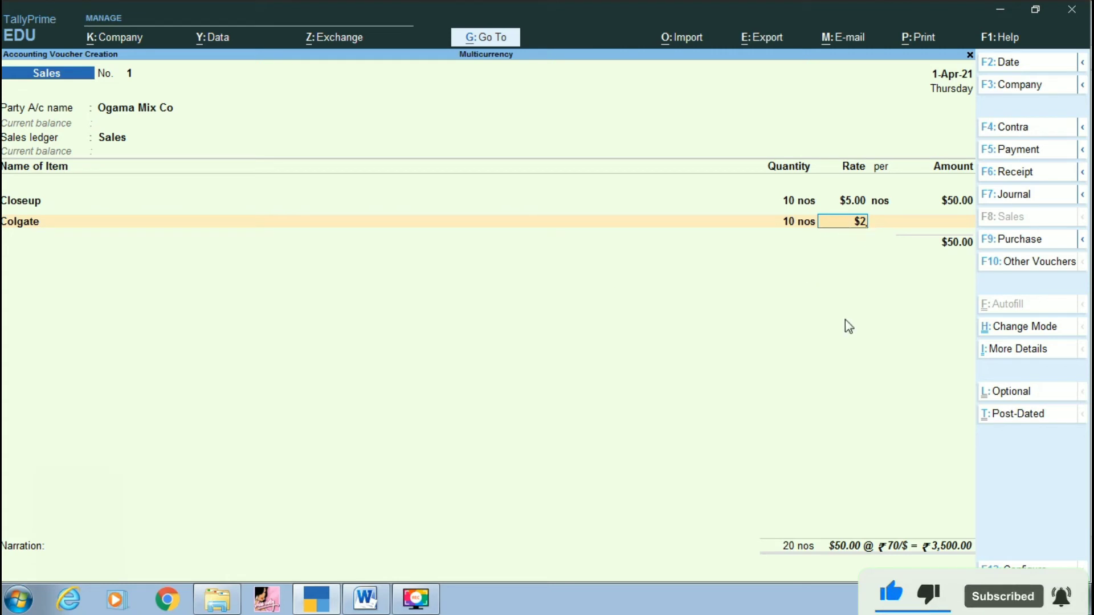
{"action": "key", "text": "Return"}
{"action": "key", "text": "Return"}
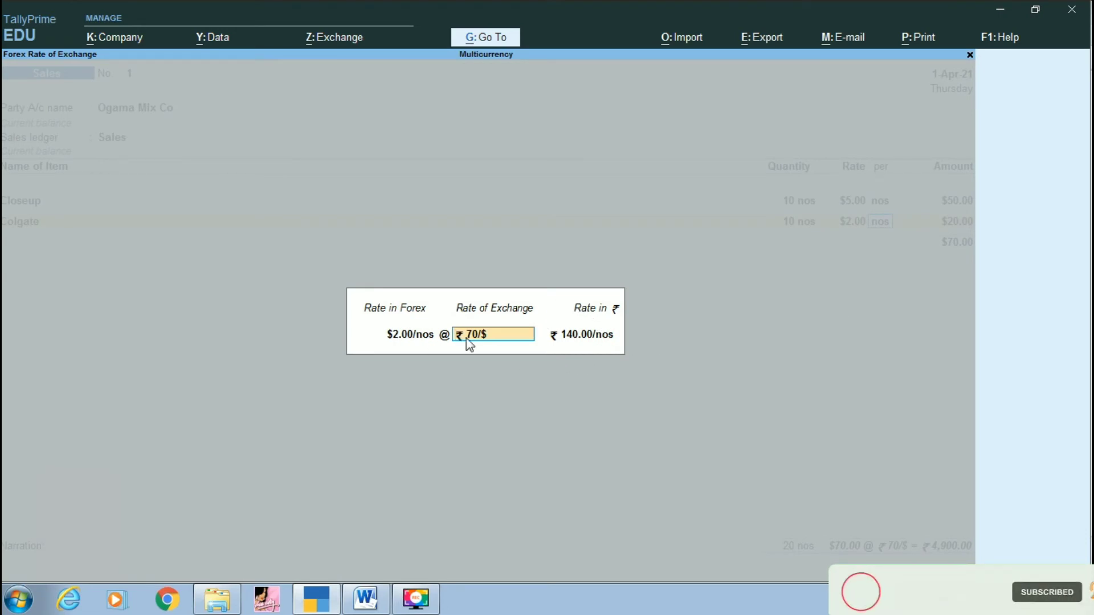
{"action": "key", "text": "Return"}
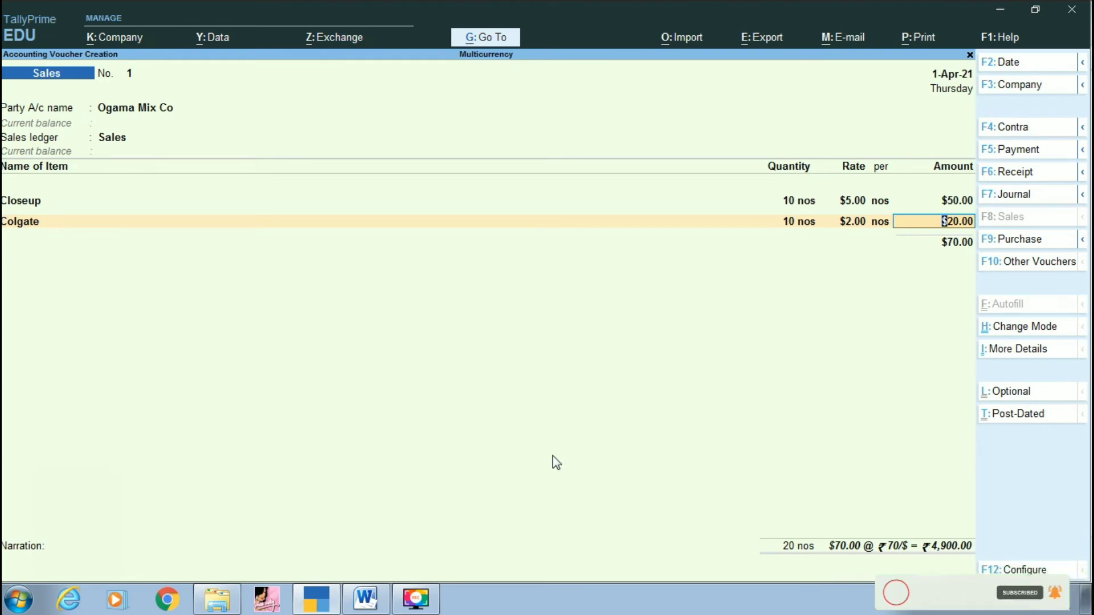
{"action": "key", "text": "Return"}
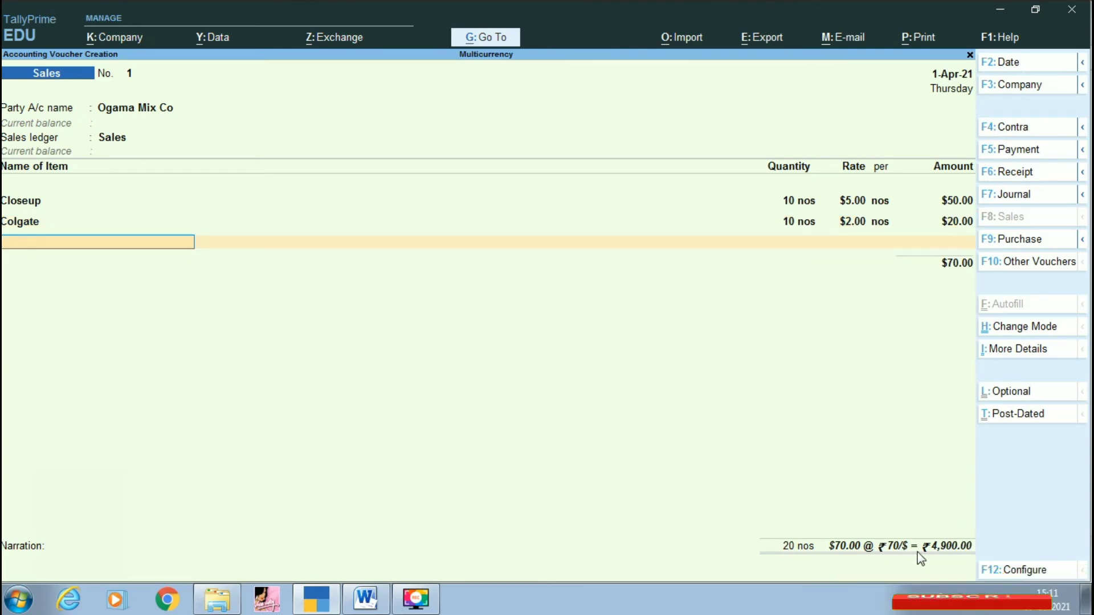
- Add the stock item Lux with quantity 10 nos at $4 each, accepting the exchange rate of ₹ 70/$
{"action": "key", "text": "Return"}
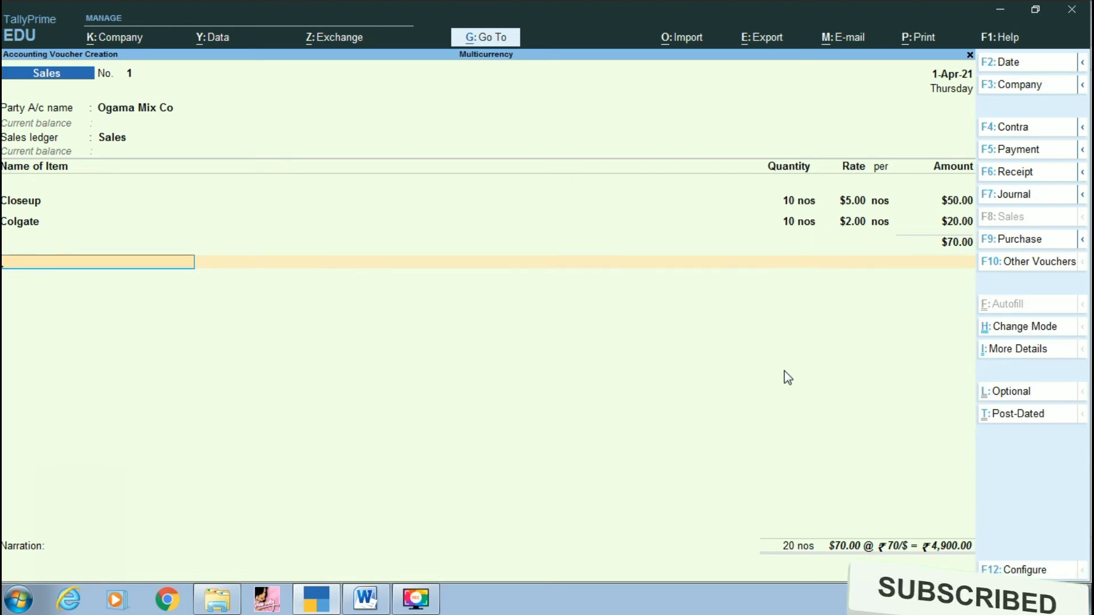
{"action": "key", "text": "BackSpace"}
{"action": "key", "text": "Return"}
{"action": "key", "text": "Down"}
{"action": "key", "text": "Down"}
{"action": "key", "text": "Down"}
{"action": "key", "text": "Down"}
{"action": "key", "text": "Return"}
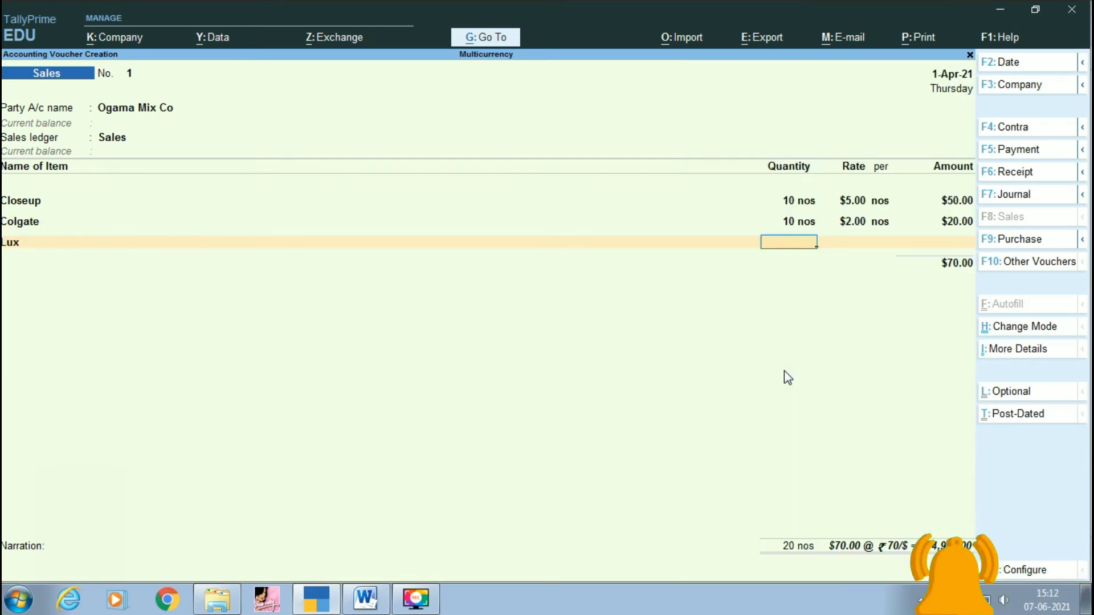
{"action": "type", "text": "10"}
{"action": "key", "text": "Return"}
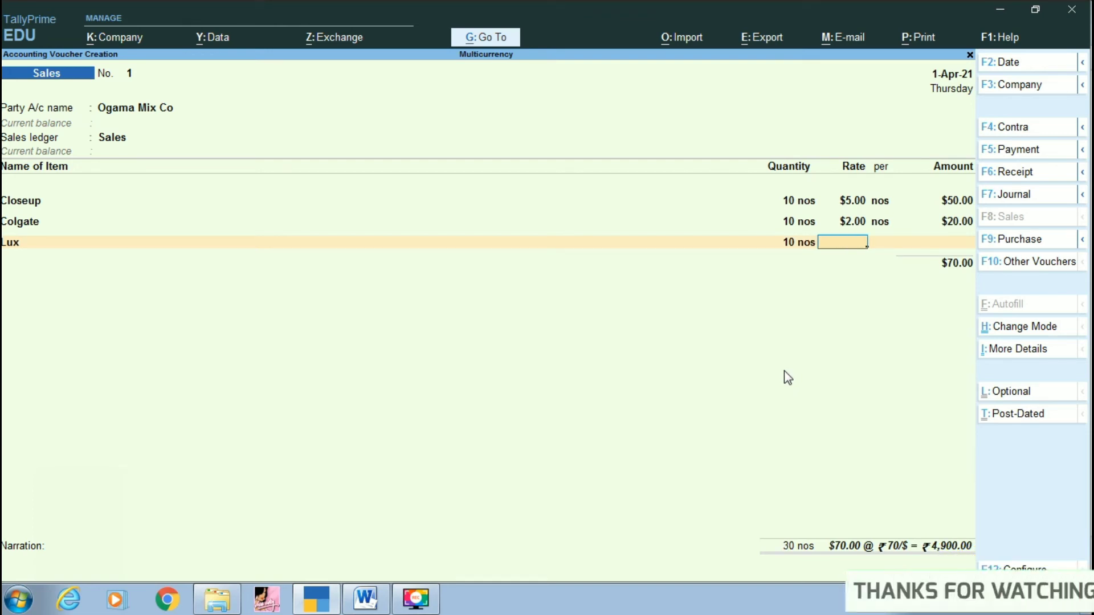
{"action": "type", "text": "$"}
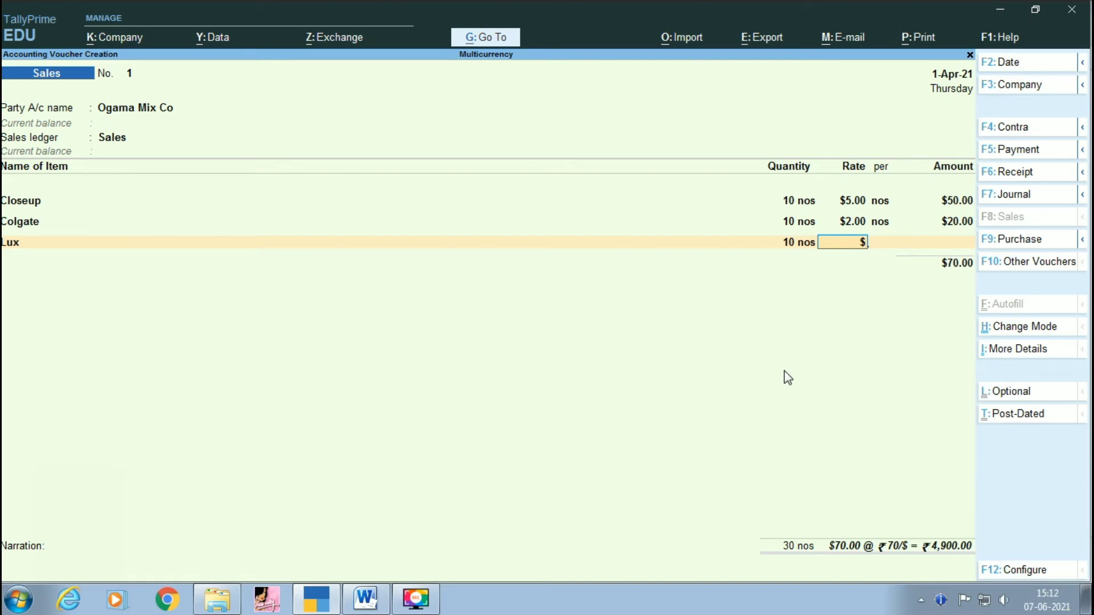
{"action": "type", "text": "4"}
{"action": "key", "text": "Return"}
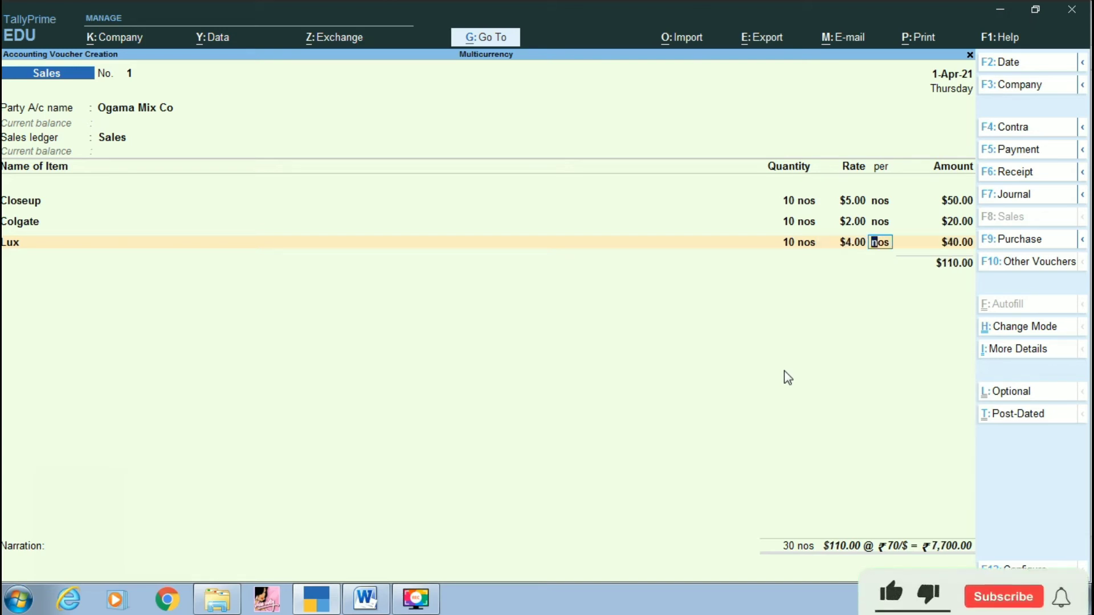
{"action": "key", "text": "Return"}
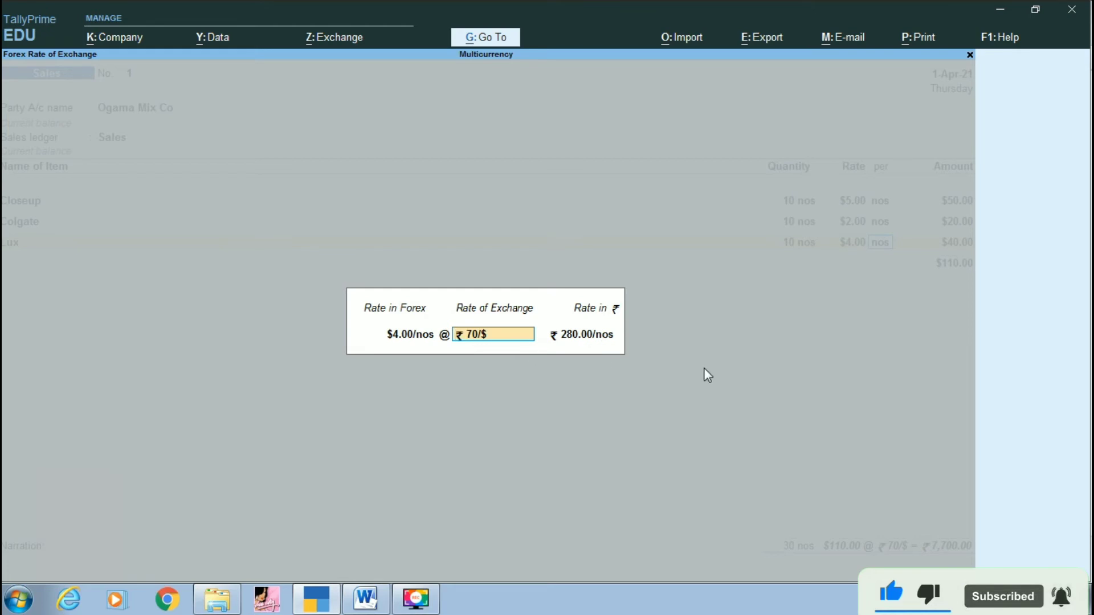
{"action": "key", "text": "Return"}
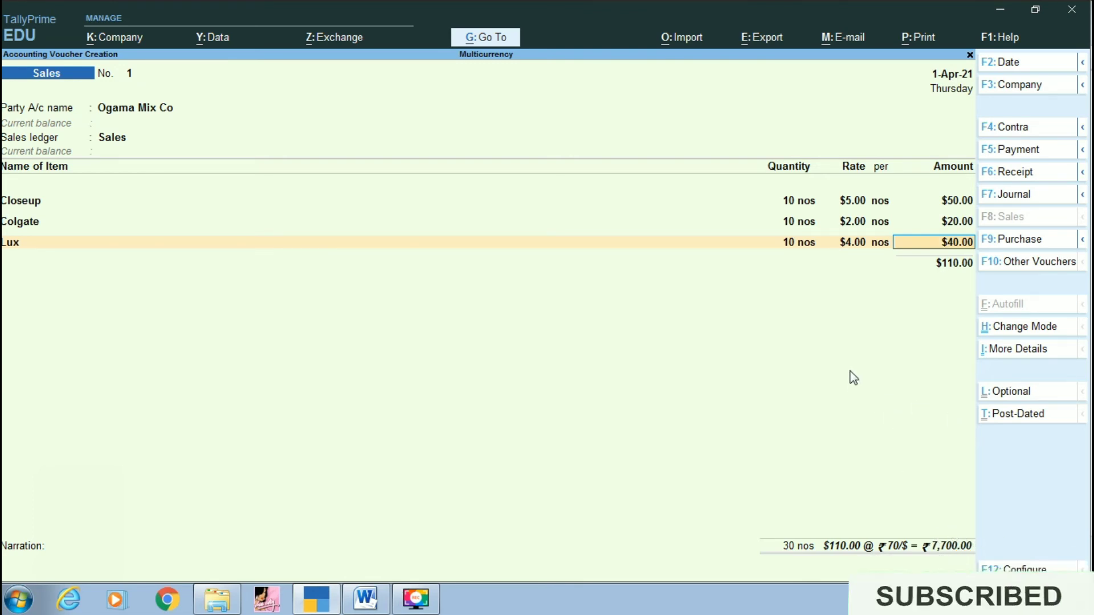
{"action": "key", "text": "Return"}
- Allocate the $110 sale to Ogama Mix Co as New Ref 15444 and save the sales voucher
{"action": "key", "text": "Return"}
{"action": "key", "text": "Return"}
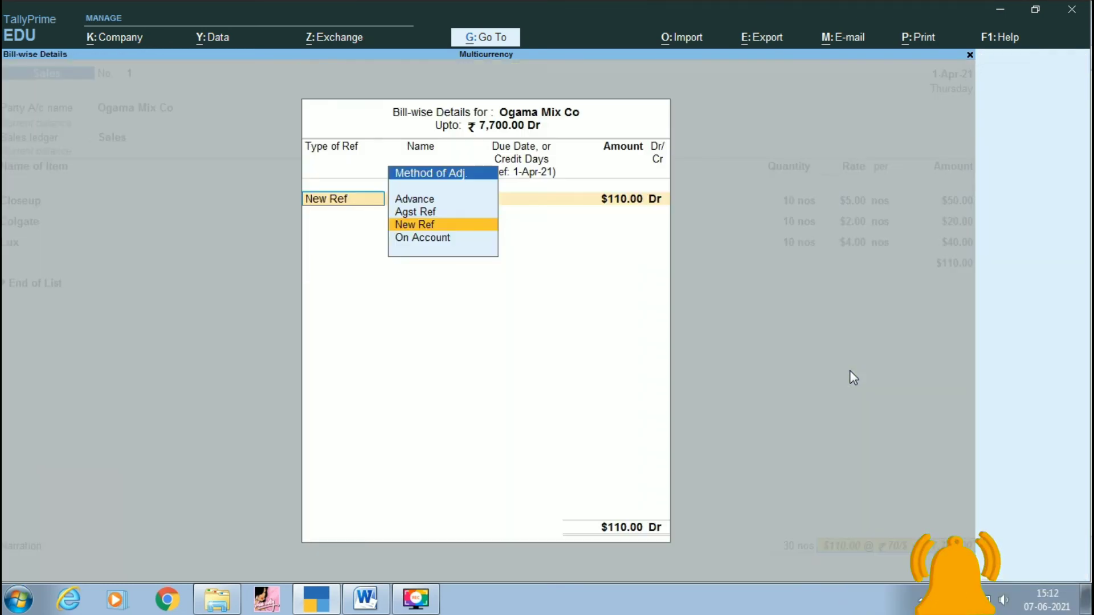
{"action": "key", "text": "Return"}
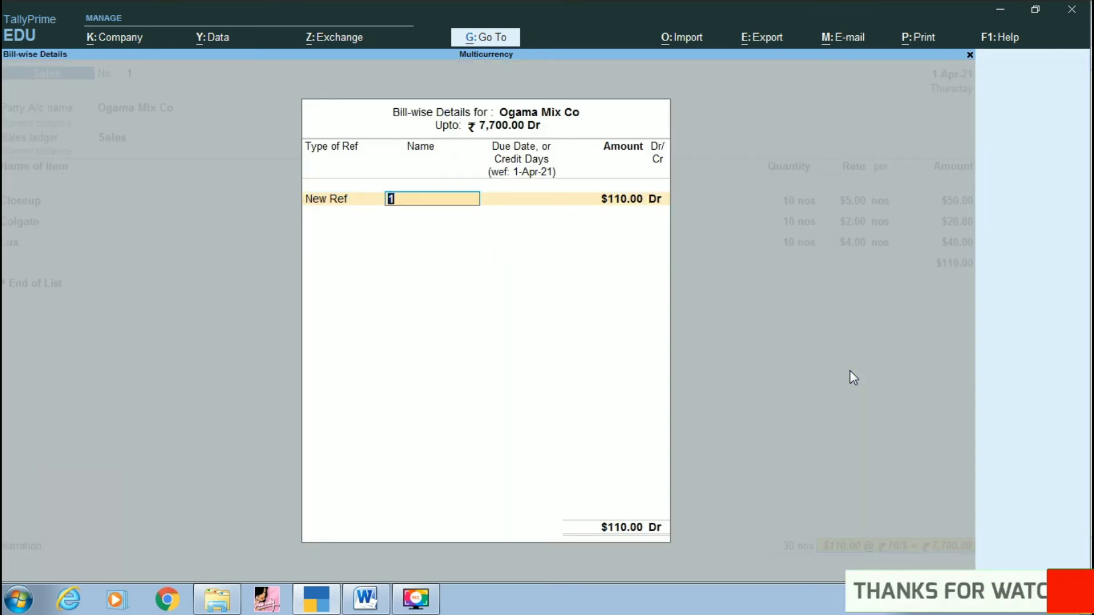
{"action": "key", "text": "Return"}
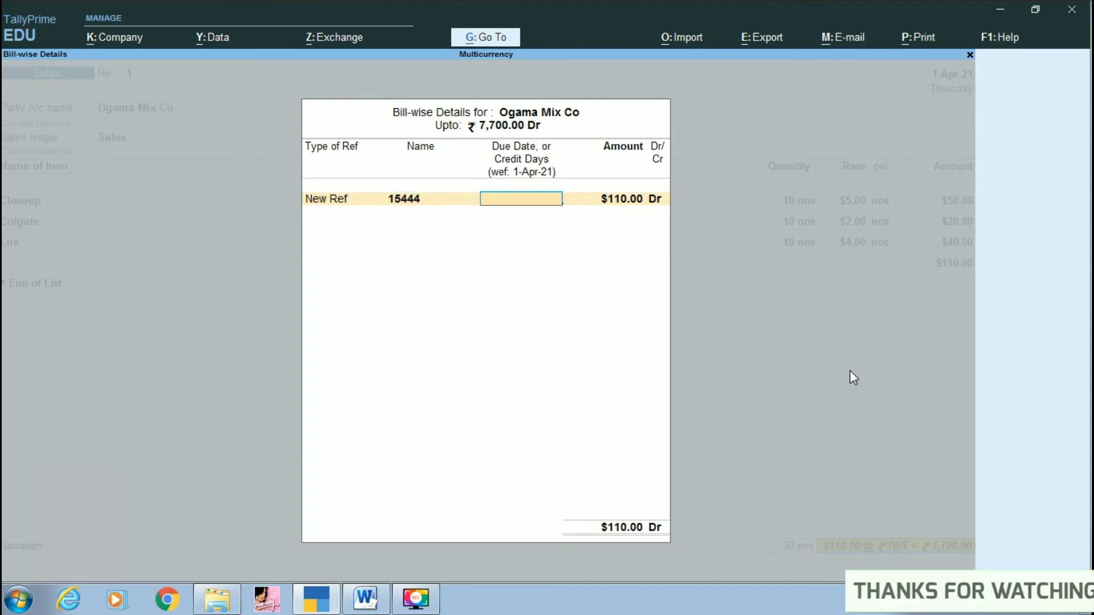
{"action": "key", "text": "Return"}
{"action": "key", "text": "Return"}
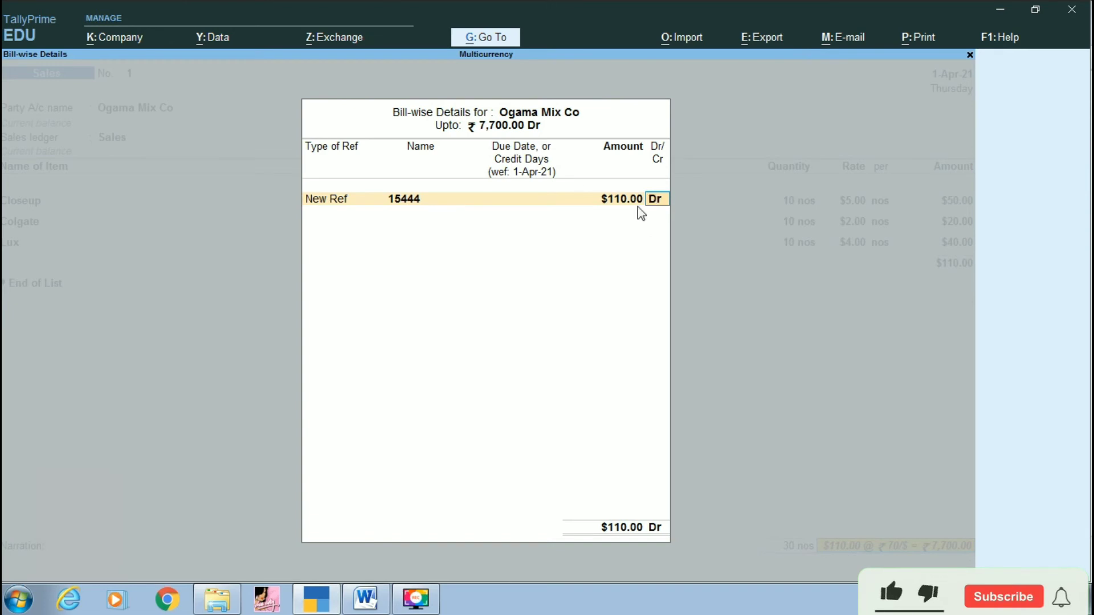
{"action": "key", "text": "Return"}
{"action": "key", "text": "Return"}
{"action": "key", "text": "Return"}
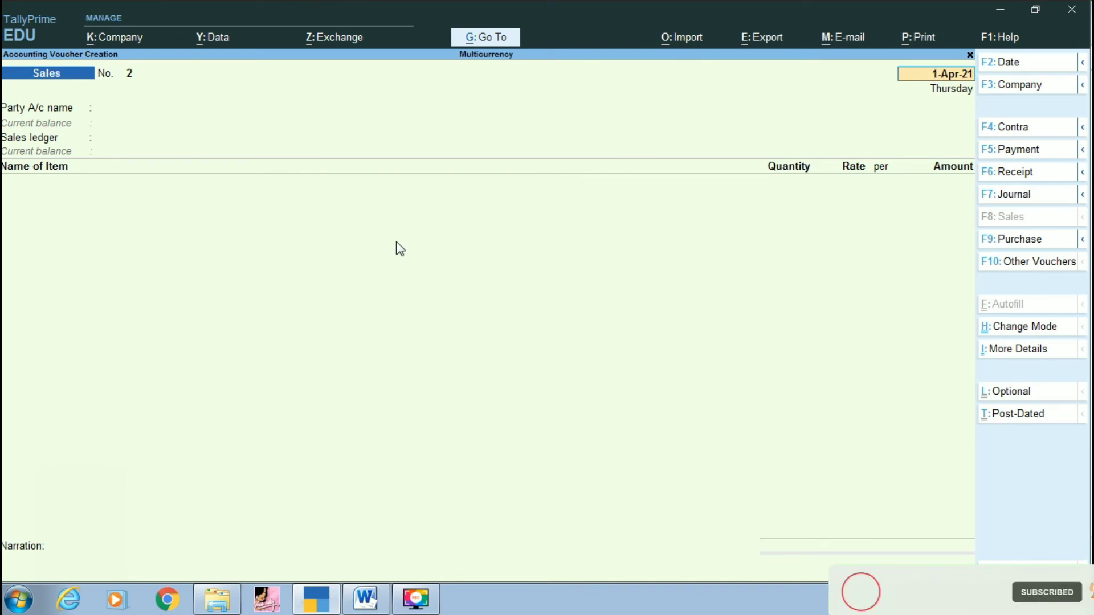
- Start a receipt voucher crediting Ogama Mix Co with $80, accepting the exchange rate of ₹ 70/$
{"action": "key", "text": "F6"}
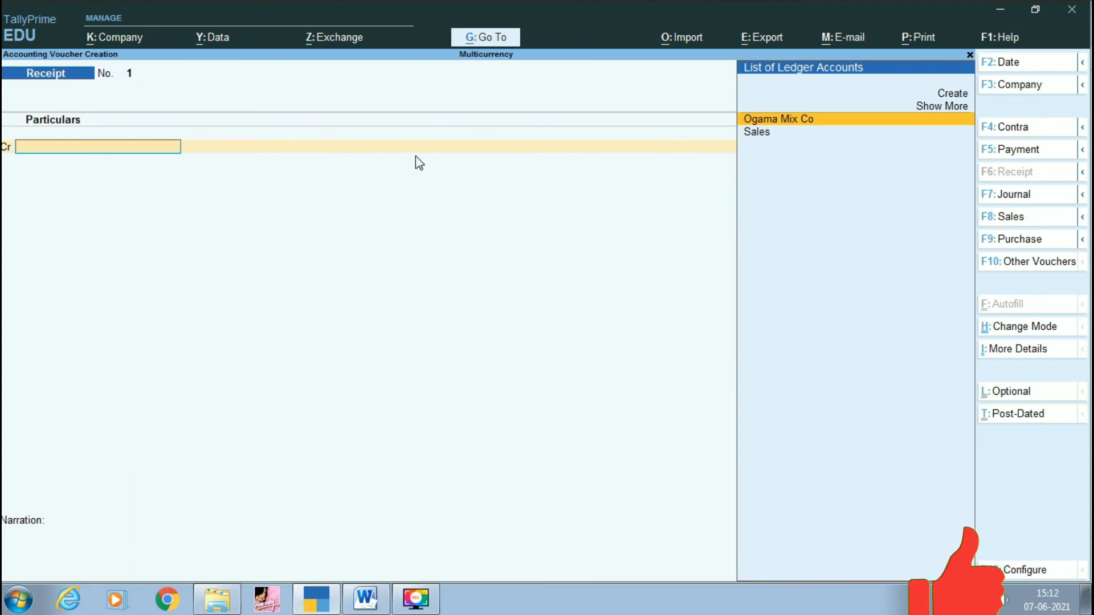
{"action": "key", "text": "Return"}
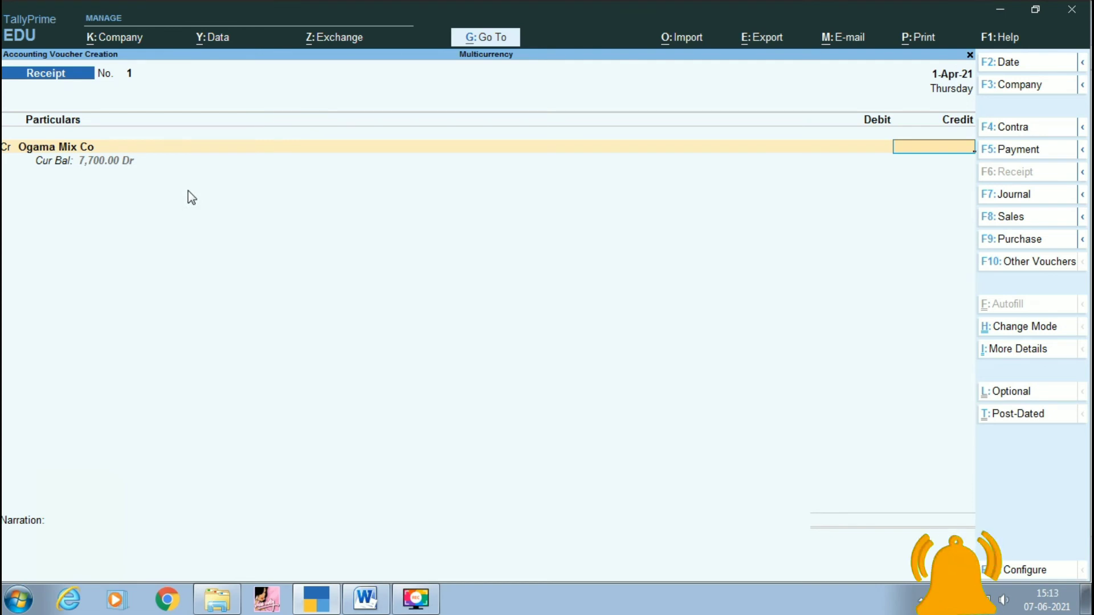
{"action": "type", "text": "$"}
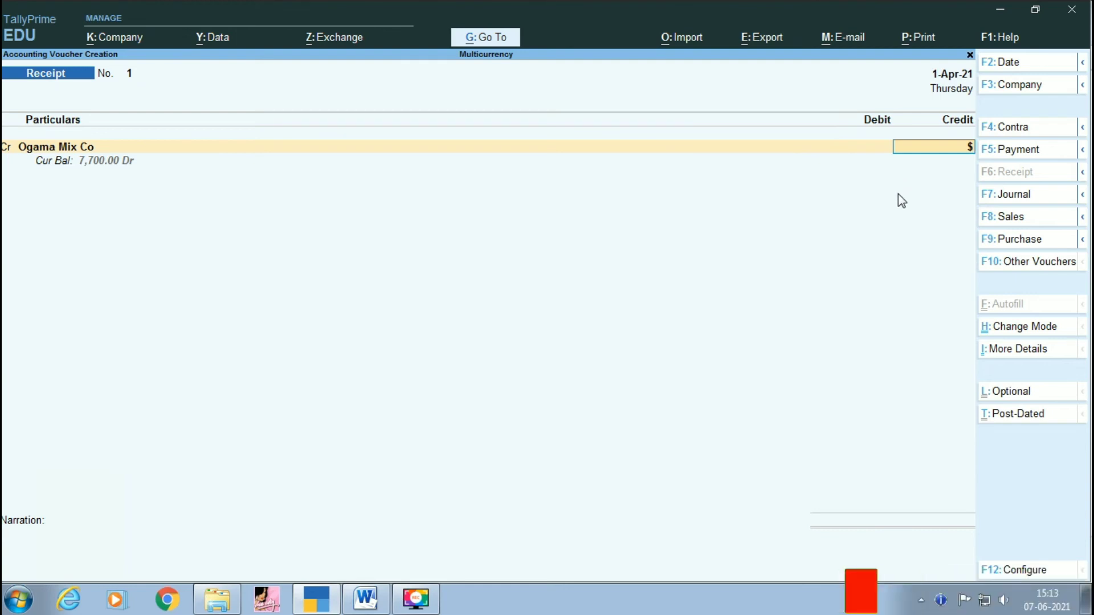
{"action": "type", "text": "80"}
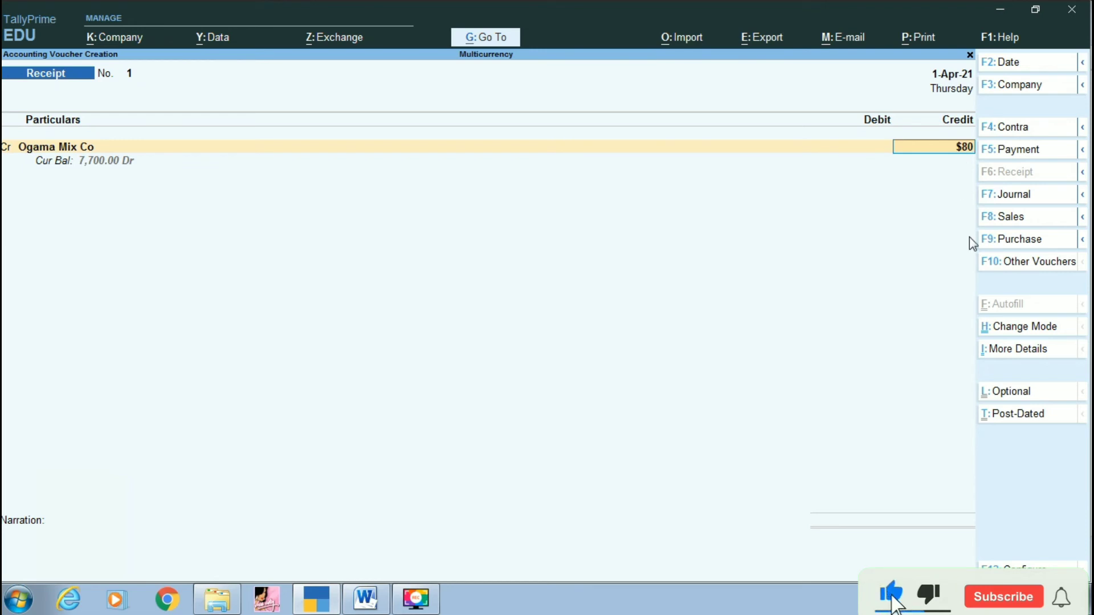
{"action": "key", "text": "Return"}
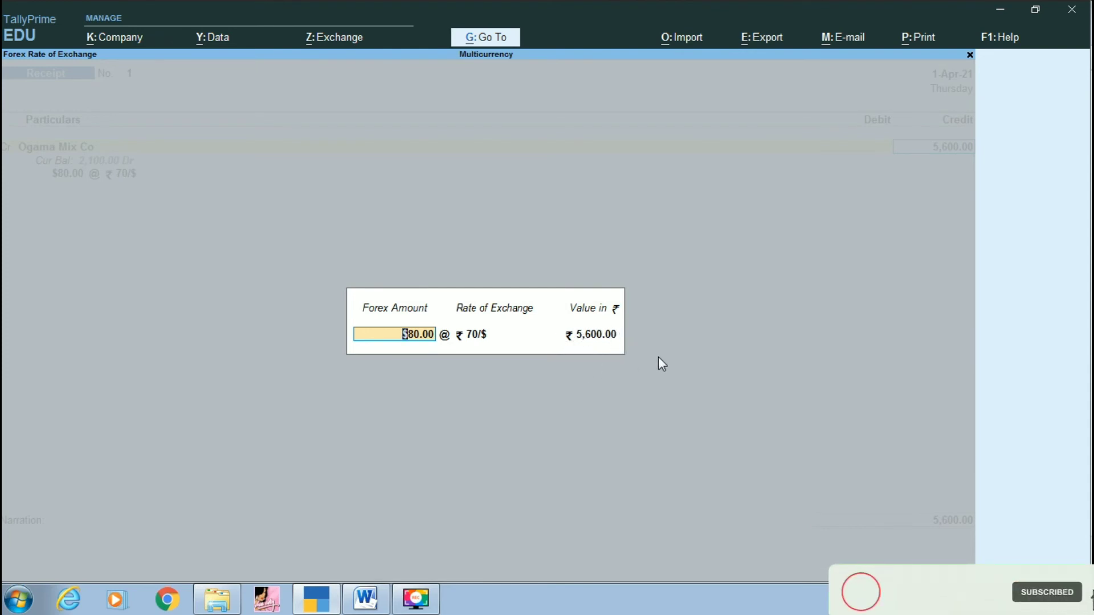
{"action": "key", "text": "Return"}
{"action": "key", "text": "Return"}
{"action": "key", "text": "Return"}
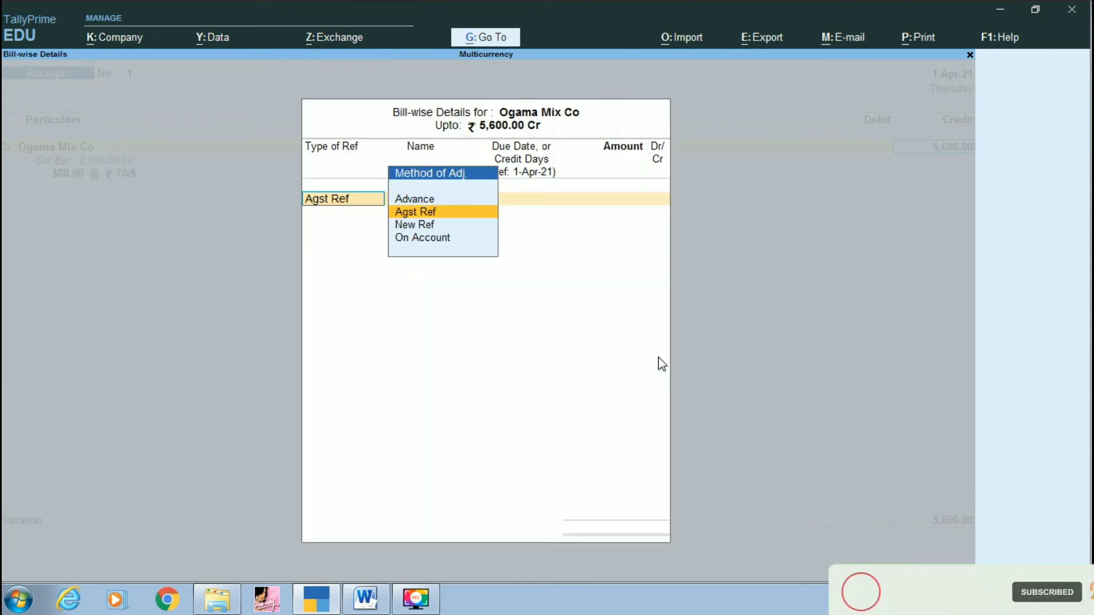
- Allocate the $80 receipt as Agst Ref against the pending bill 15444
{"action": "key", "text": "Return"}
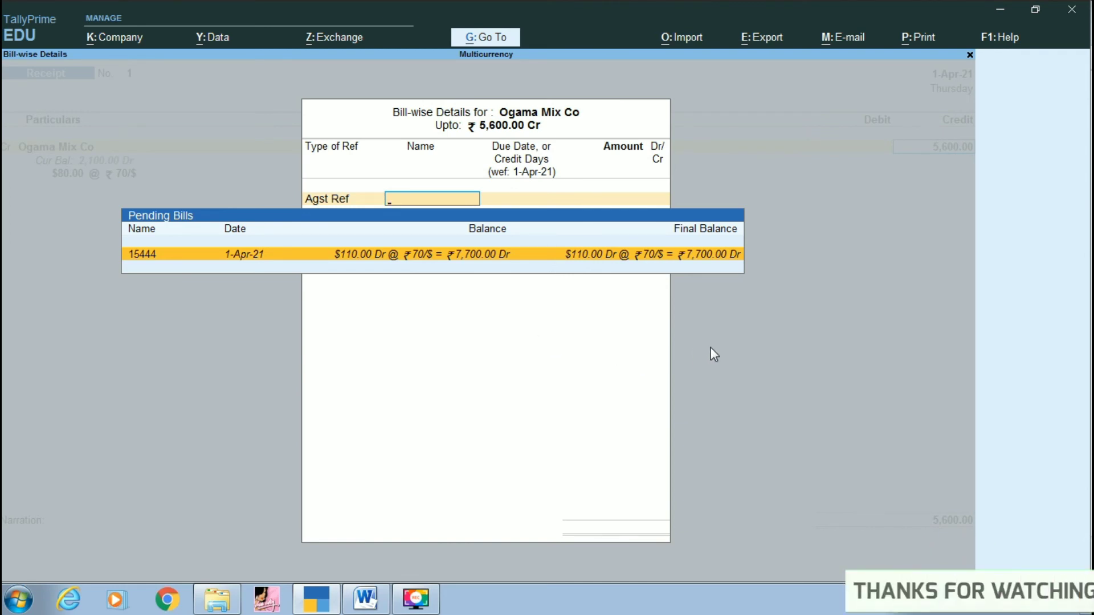
{"action": "key", "text": "Return"}
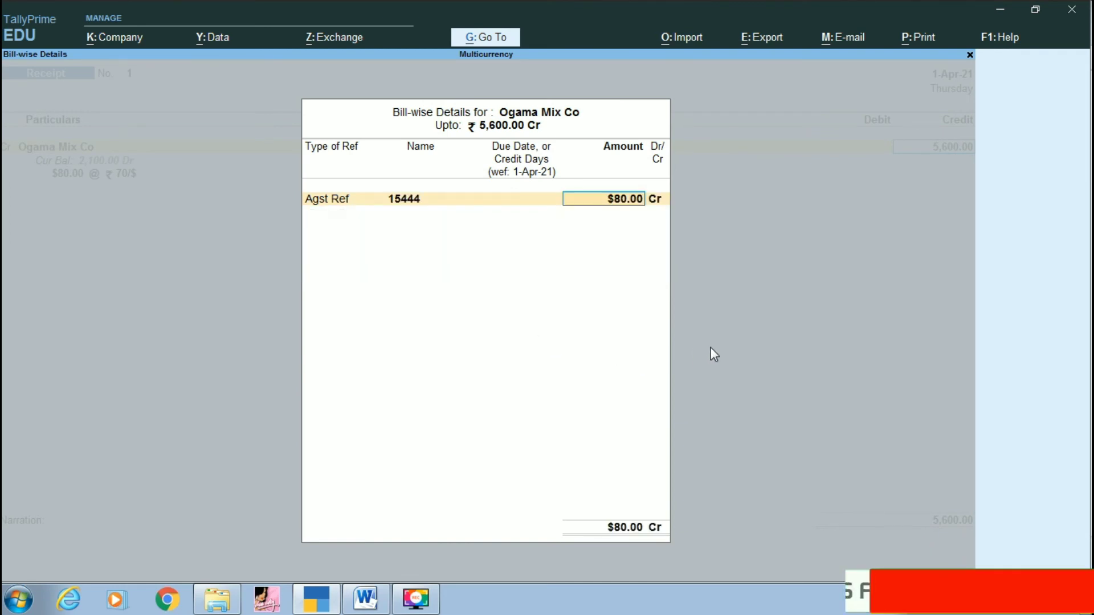
{"action": "key", "text": "Return"}
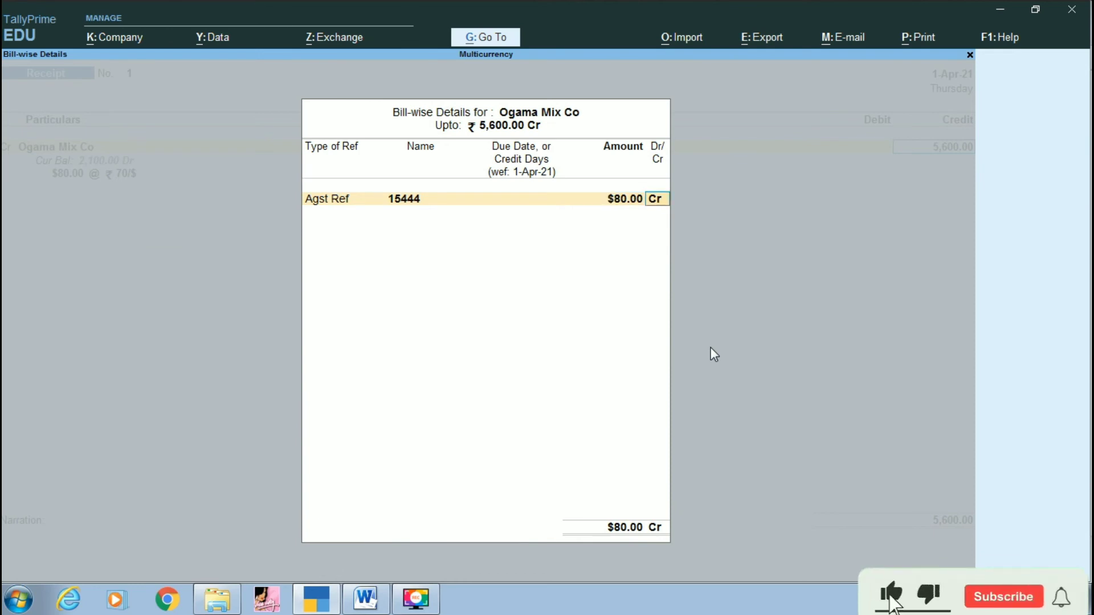
{"action": "key", "text": "Return"}
- Debit Cash with $80 at ₹ 70/$, save the receipt voucher without narration and return to the Gateway of Tally
{"action": "key", "text": "Return"}
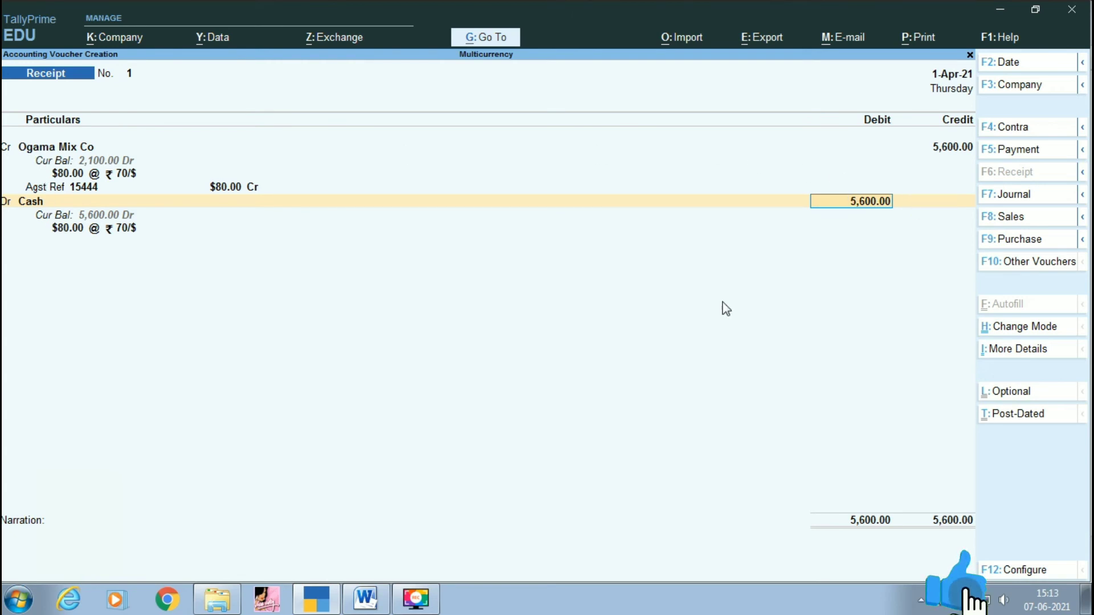
{"action": "key", "text": "Return"}
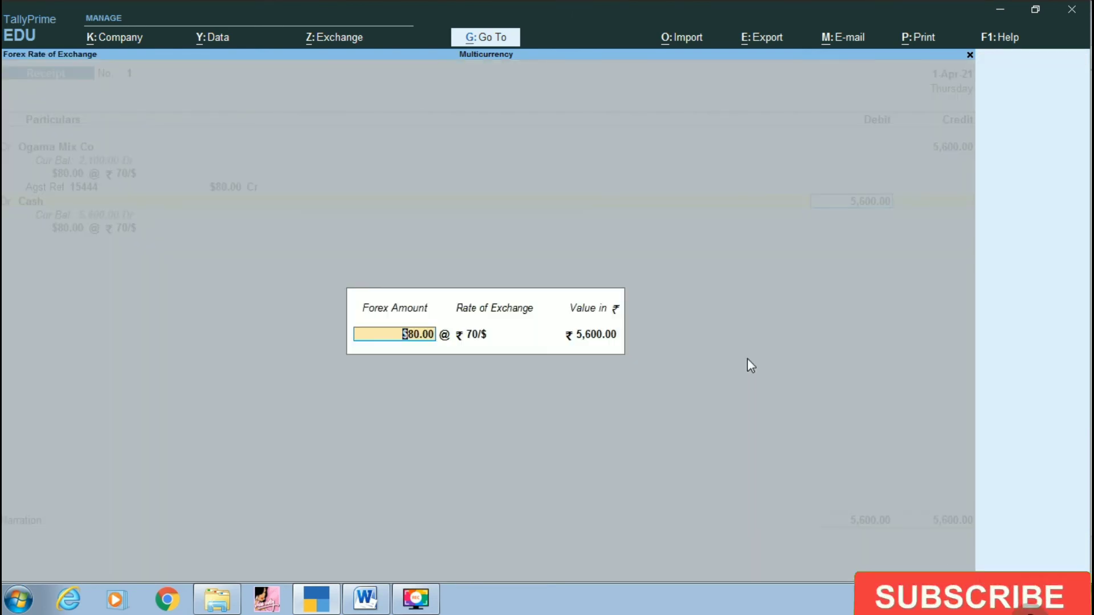
{"action": "key", "text": "Return"}
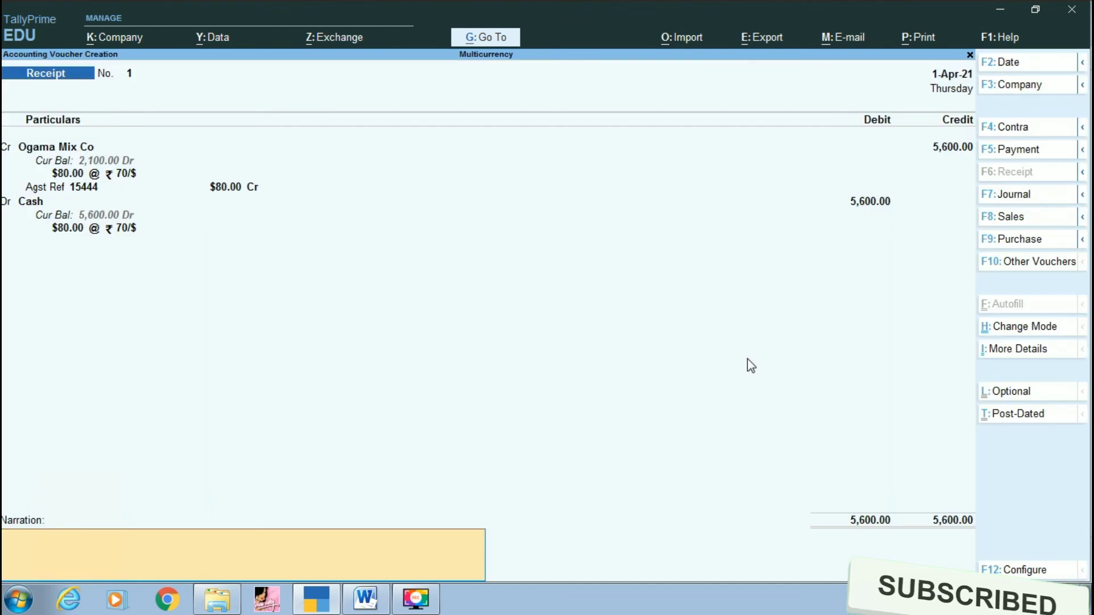
{"action": "key", "text": "Return"}
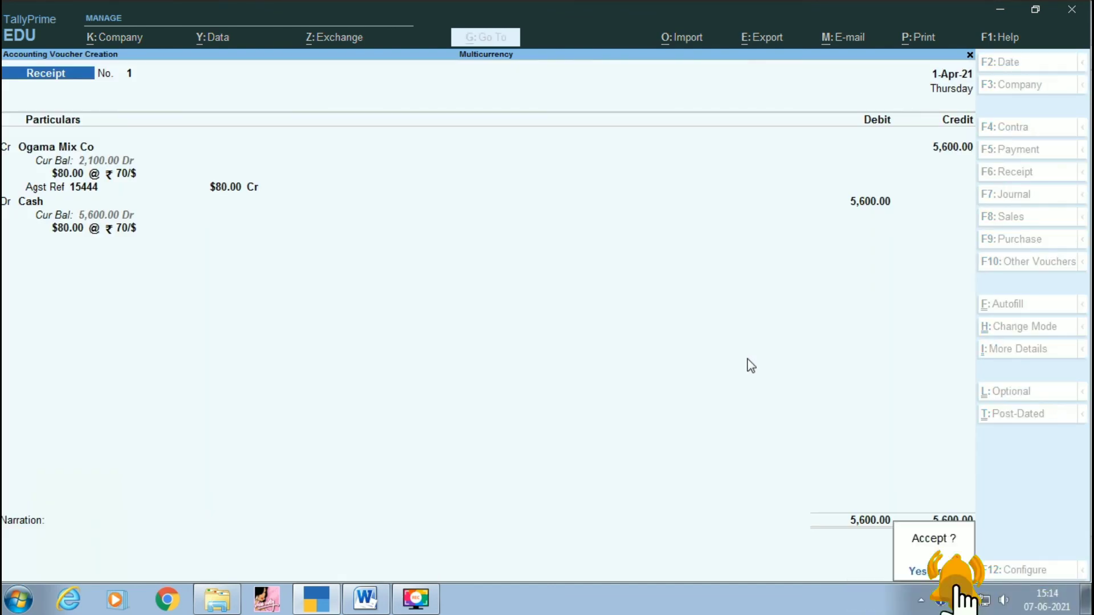
{"action": "key", "text": "Return"}
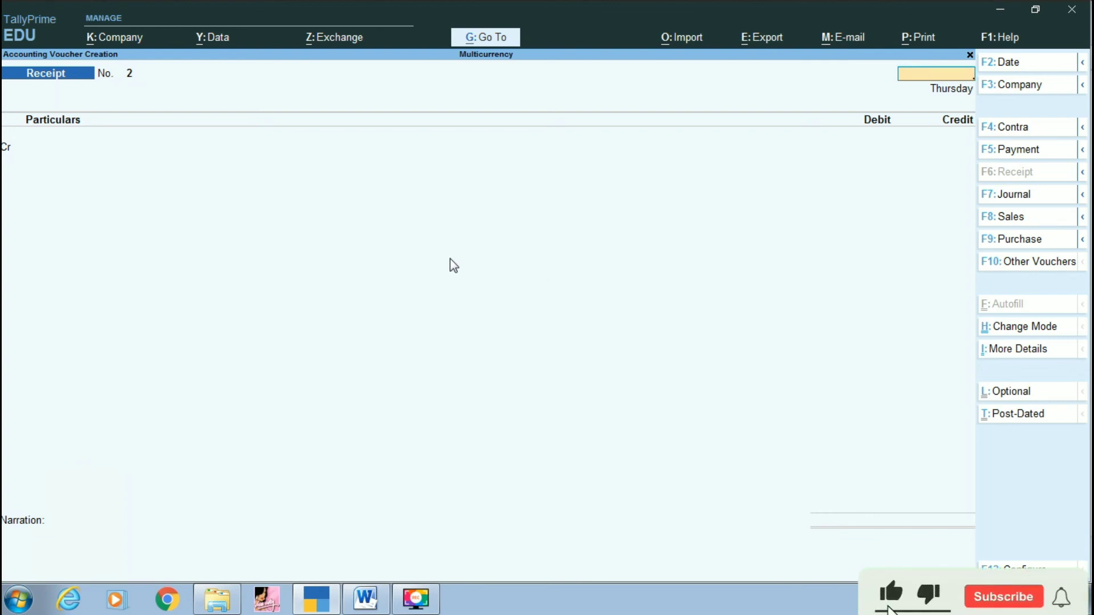
{"action": "key", "text": "Escape"}
{"action": "key", "text": "y"}
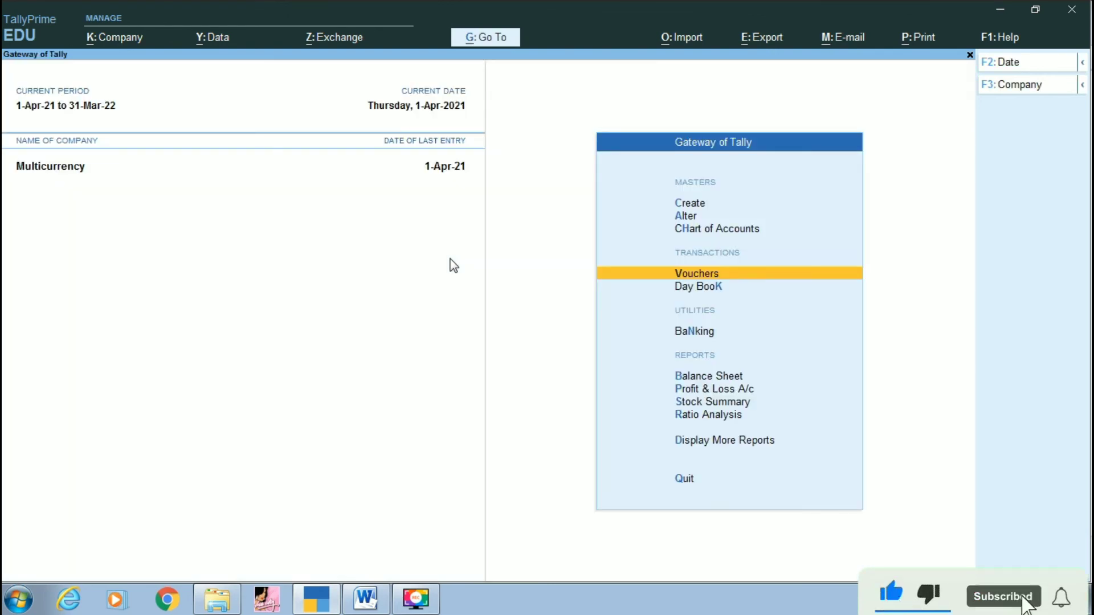
- Examine the blank currency creation form among the accounting masters, then close it
{"action": "key", "text": "Up"}
{"action": "key", "text": "Up"}
{"action": "key", "text": "Up"}
{"action": "key", "text": "Return"}
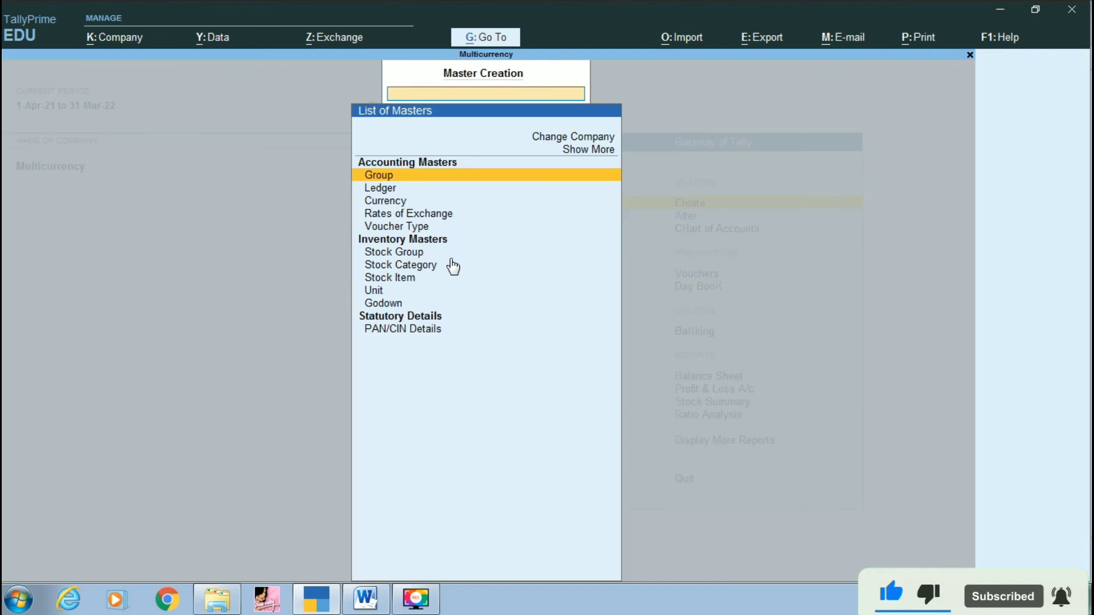
{"action": "key", "text": "Down"}
{"action": "key", "text": "Down"}
{"action": "key", "text": "Down"}
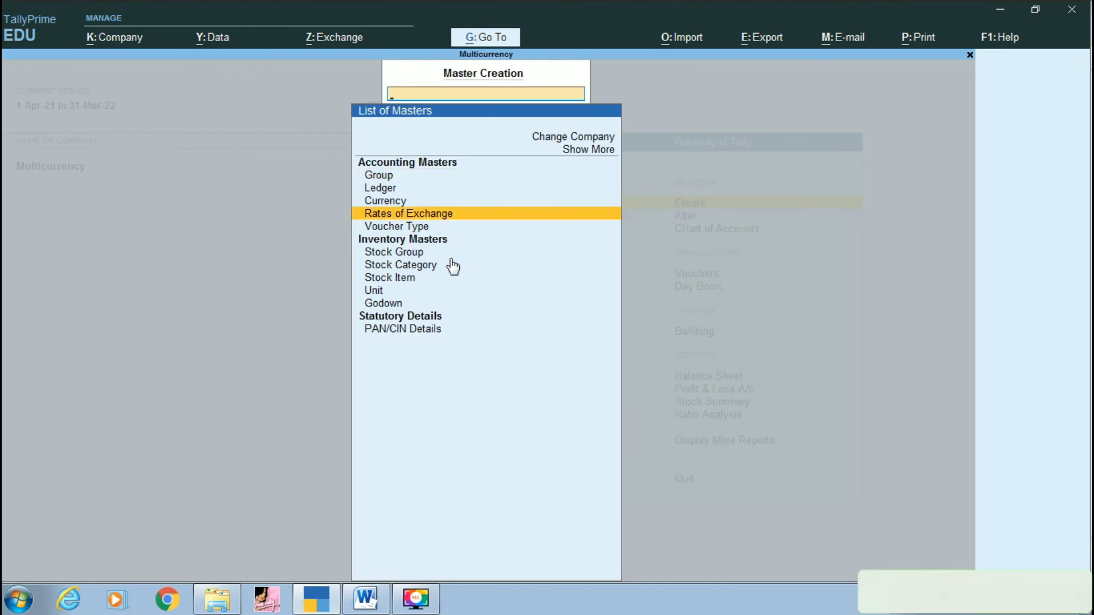
{"action": "key", "text": "Up"}
{"action": "key", "text": "Return"}
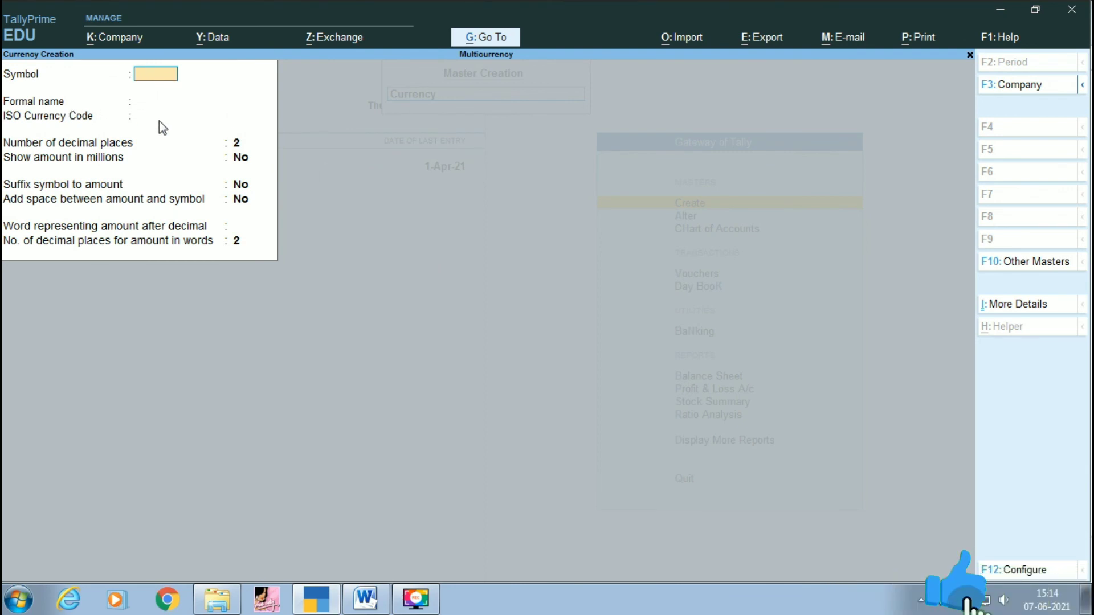
{"action": "key", "text": "Escape"}
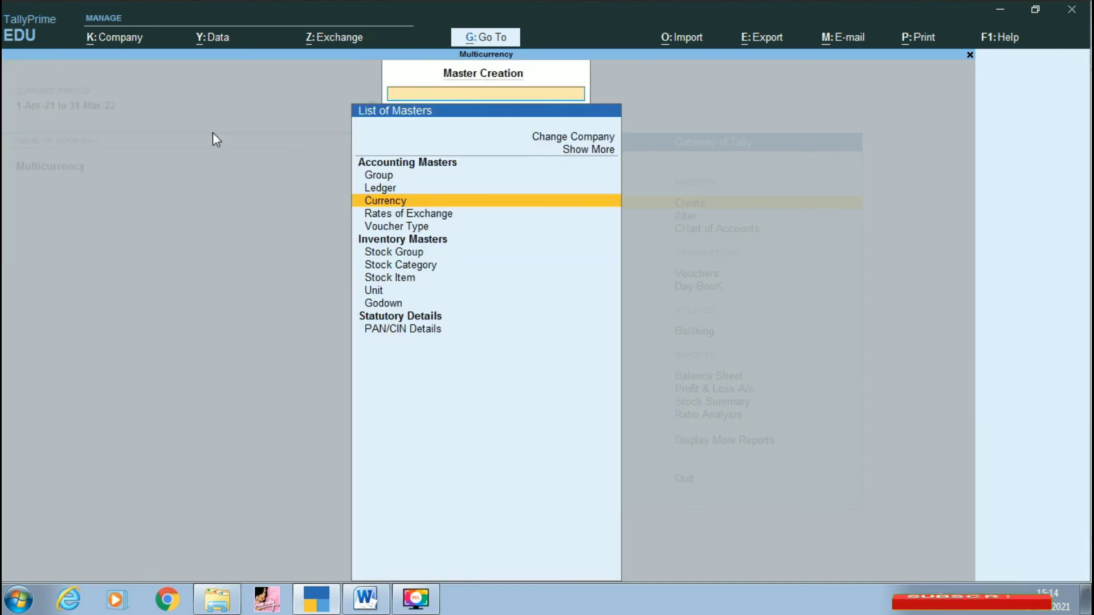
- Review the Dollar's standard, selling and buying rates of exchange and return to the Gateway of Tally
{"action": "key", "text": "Down"}
{"action": "key", "text": "Return"}
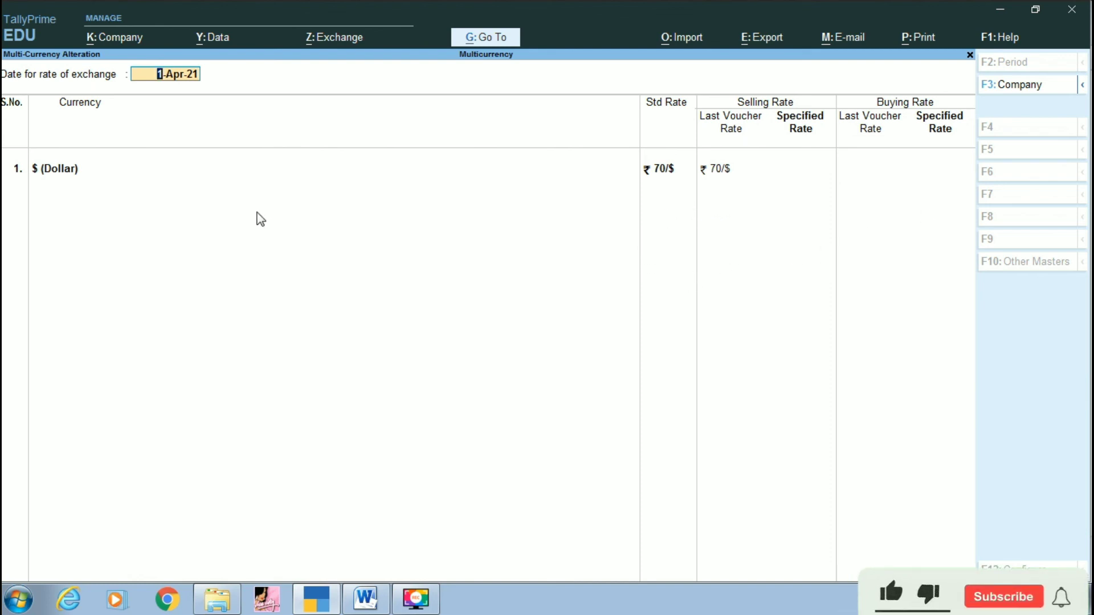
{"action": "key", "text": "Escape"}
{"action": "key", "text": "y"}
{"action": "key", "text": "Escape"}
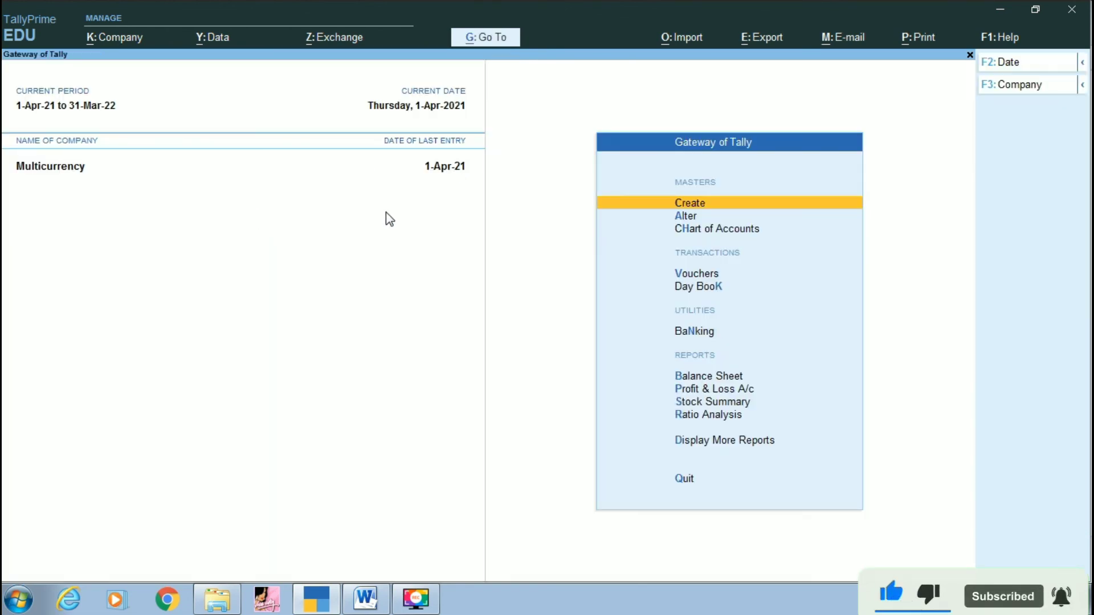